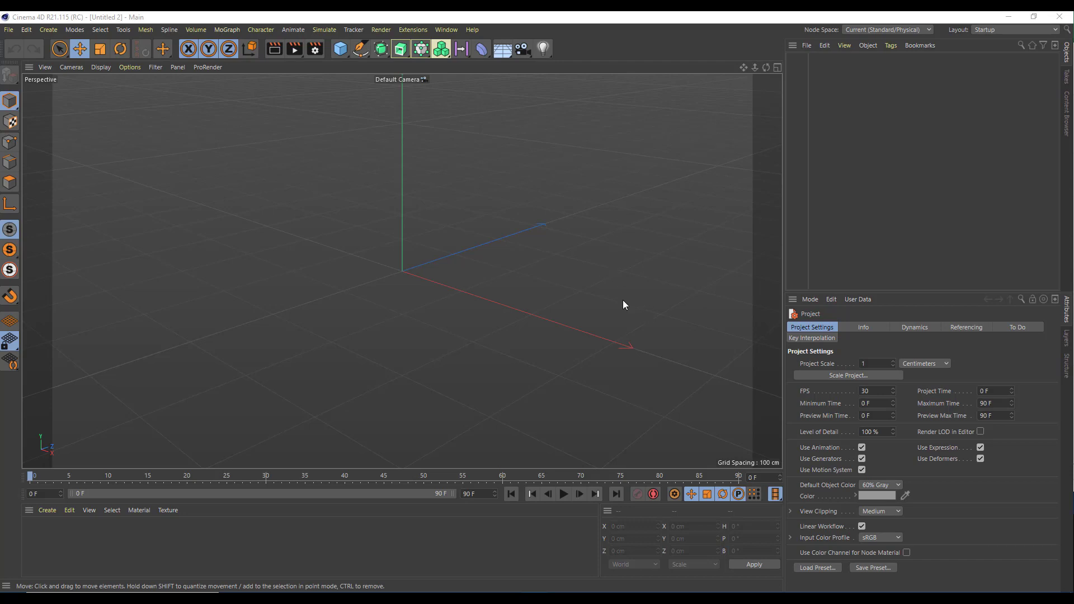
- Add a particle Emitter from the Simulate > Particles menu
{"action": "left_click", "coordinate": [331, 31]}
{"action": "left_click", "coordinate": [350, 31]}
{"action": "left_click", "coordinate": [341, 31]}
{"action": "left_click", "coordinate": [300, 31]}
{"action": "left_click", "coordinate": [387, 31]}
{"action": "left_click", "coordinate": [321, 28]}
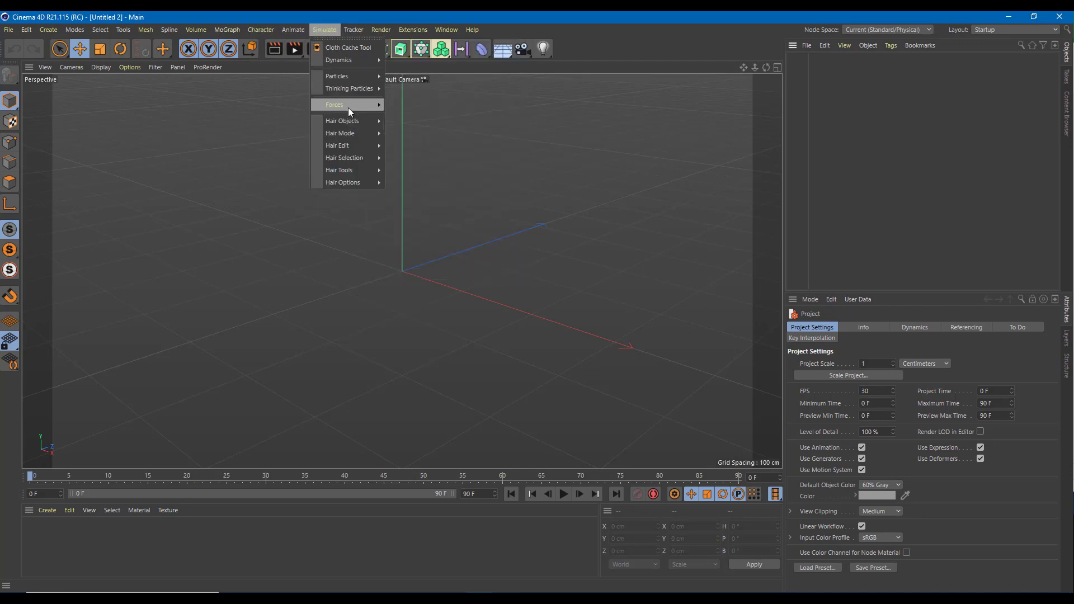
{"action": "mouse_move", "coordinate": [377, 79]}
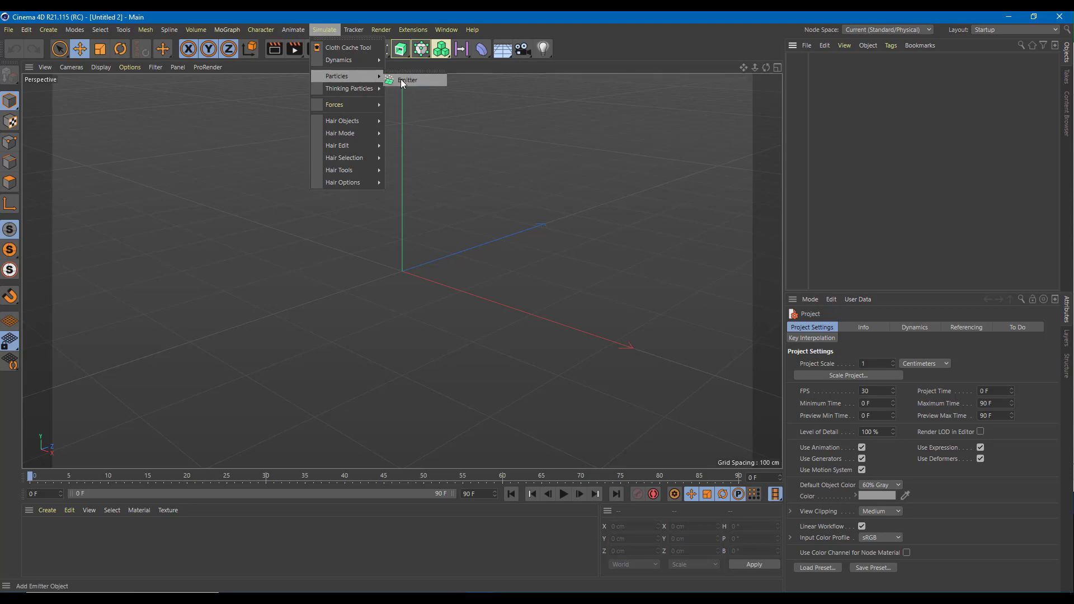
{"action": "left_click", "coordinate": [402, 81]}
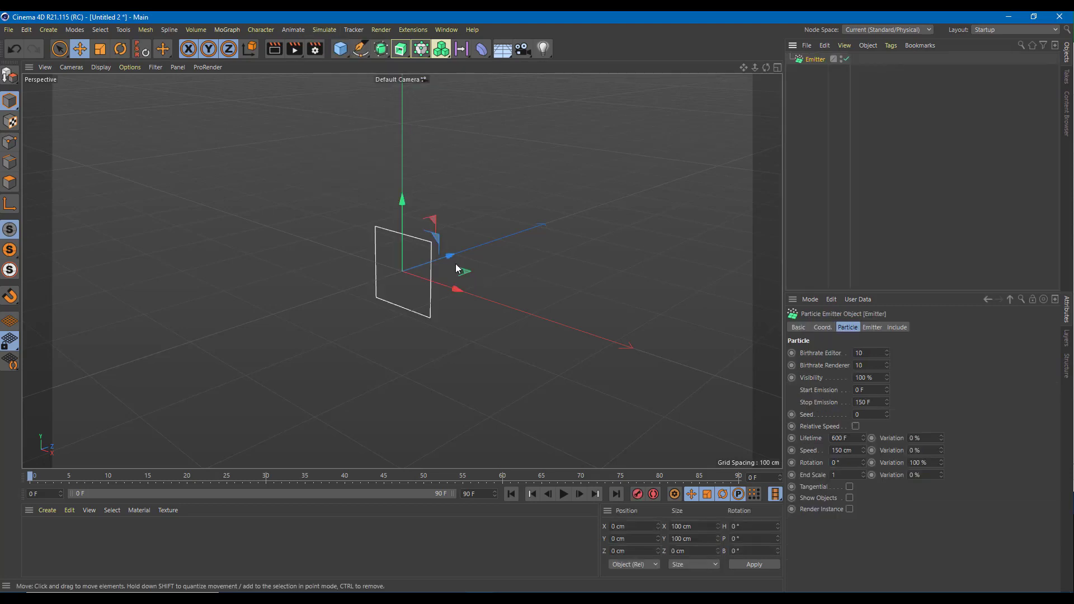
- Raise the emitter to about 285 cm in Y and move it back to about -159 cm in Z
{"action": "left_click_drag", "start_coordinate": [501, 279], "coordinate": [433, 278], "text": "alt"}
{"action": "left_click_drag", "start_coordinate": [403, 200], "coordinate": [411, 32]}
{"action": "middle_click_drag", "start_coordinate": [436, 257], "coordinate": [421, 341], "text": "alt"}
{"action": "left_click_drag", "start_coordinate": [386, 118], "coordinate": [388, 62]}
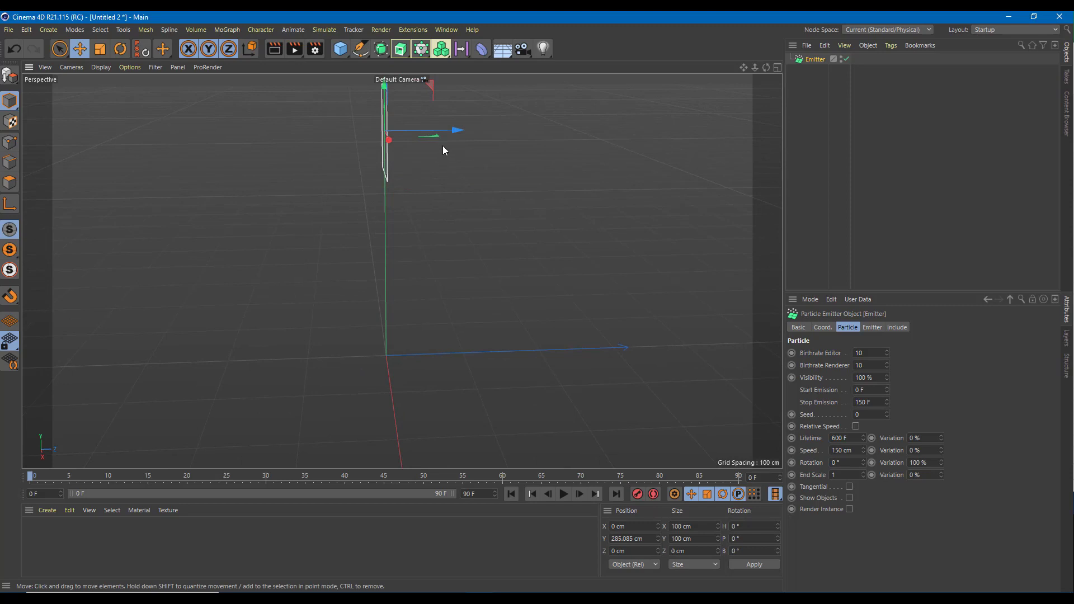
{"action": "left_click_drag", "start_coordinate": [455, 132], "coordinate": [312, 137]}
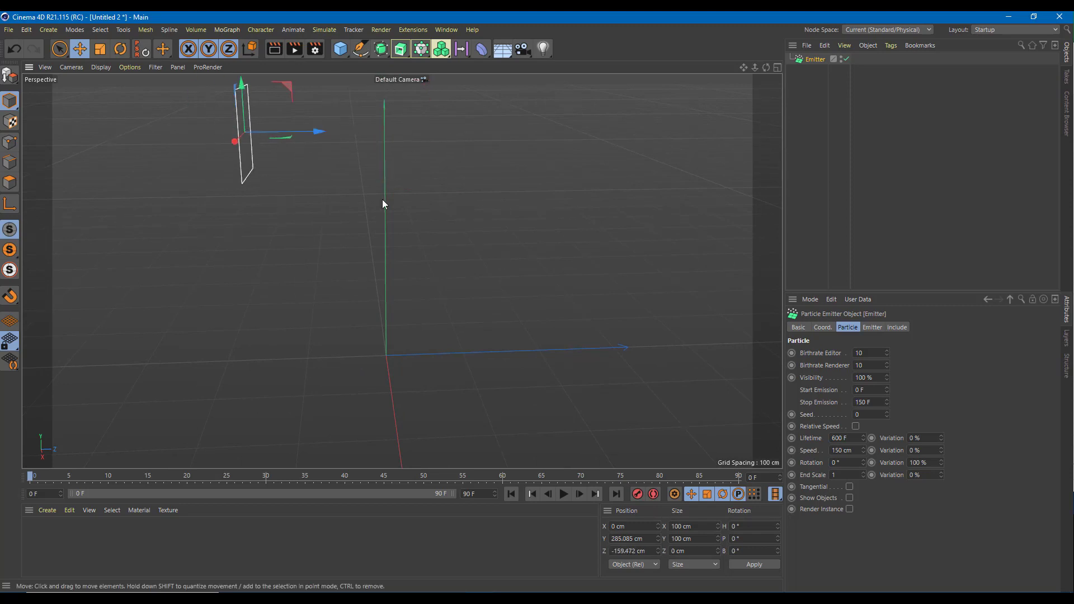
{"action": "middle_click_drag", "start_coordinate": [383, 206], "coordinate": [401, 268], "text": "alt"}
- Tilt the emitter down to about -28° pitch and set the scene end frame to 1000
{"action": "left_click", "coordinate": [120, 51]}
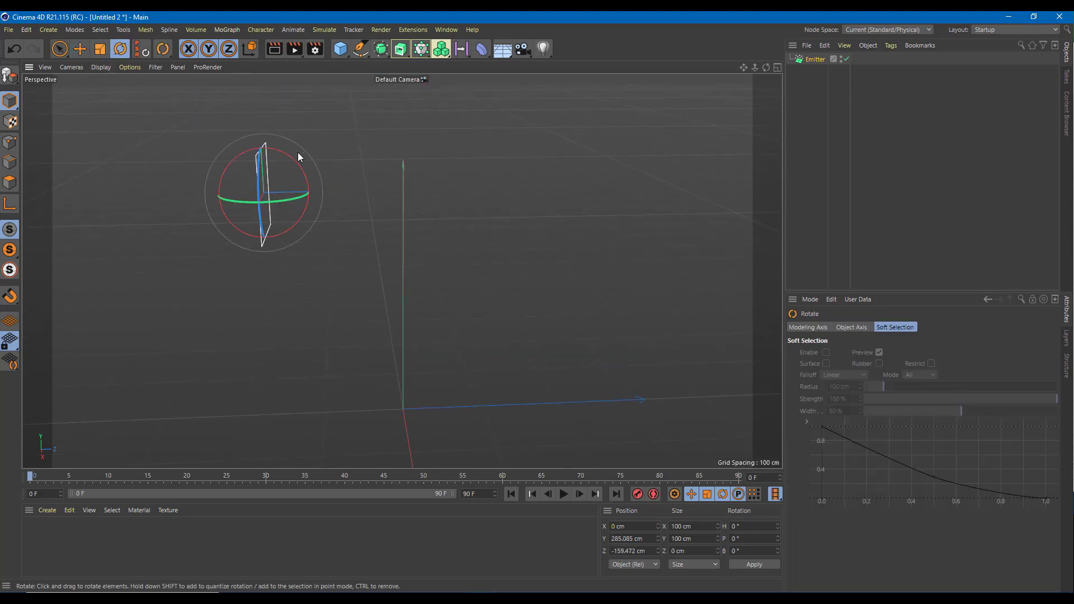
{"action": "left_click_drag", "start_coordinate": [301, 161], "coordinate": [315, 172]}
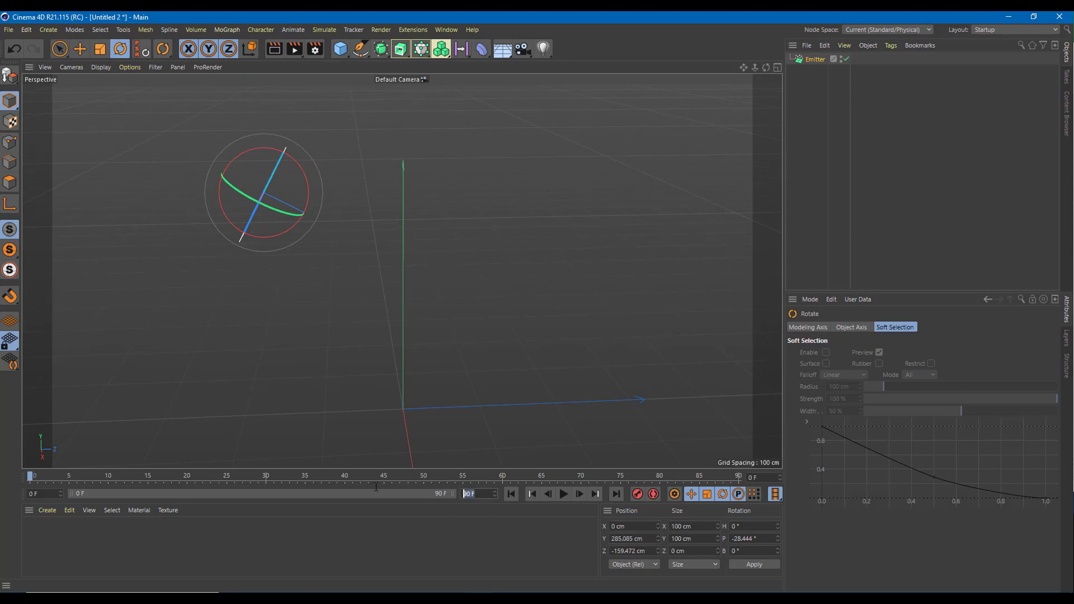
{"action": "type", "text": "1000"}
{"action": "key", "text": "Return"}
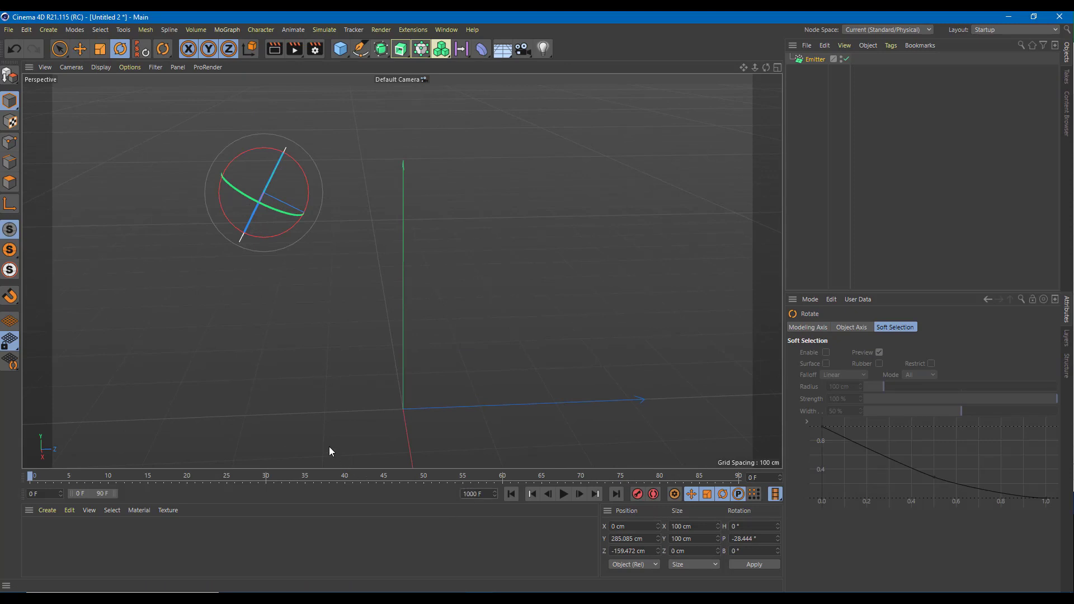
- Stretch the preview range to 0–1000 F and play until frame 92 to watch particles emit
{"action": "double_click", "coordinate": [113, 495]}
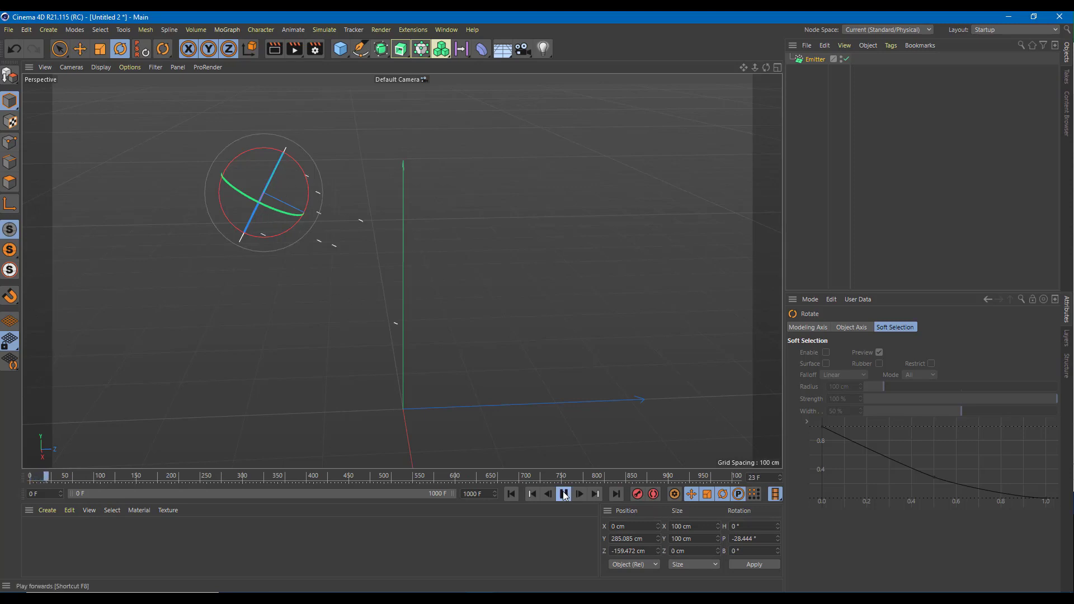
{"action": "left_click", "coordinate": [564, 495]}
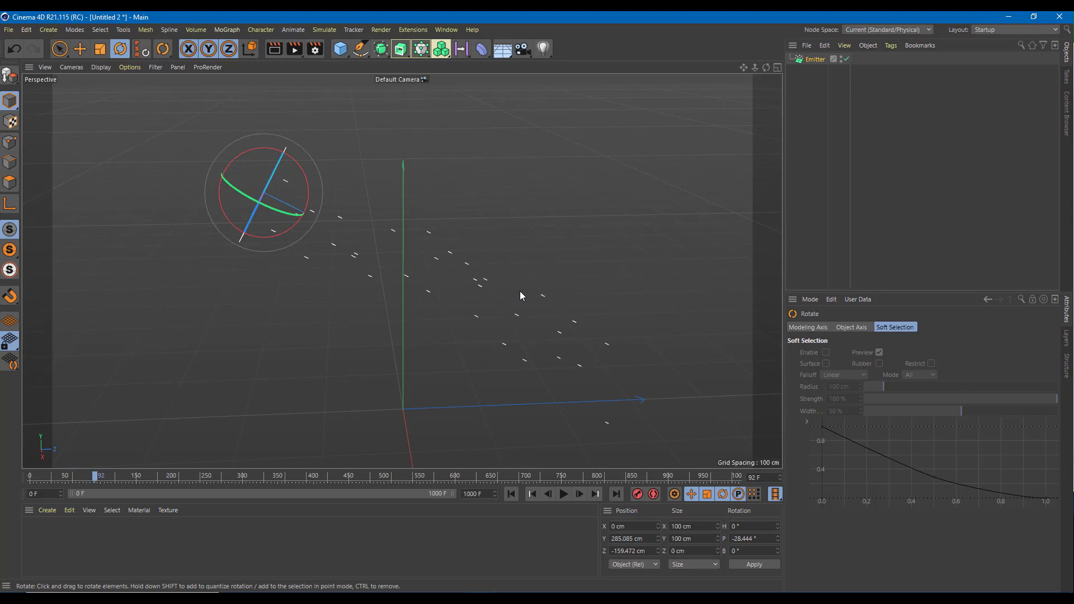
- Add a Sphere primitive with 8 segments
{"action": "left_click", "coordinate": [340, 49]}
{"action": "left_click", "coordinate": [565, 85]}
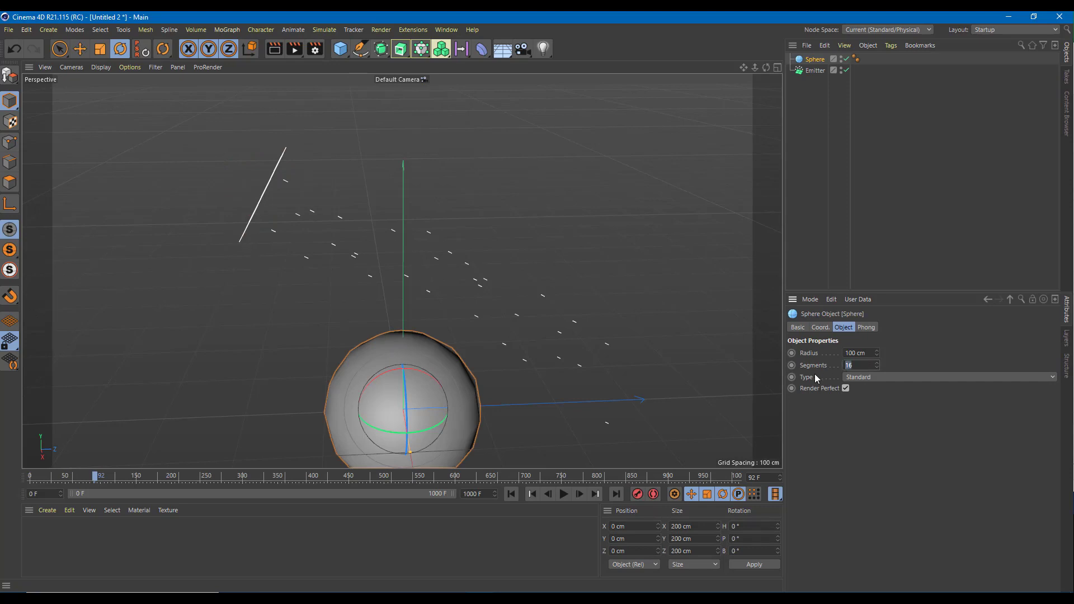
{"action": "type", "text": "8"}
{"action": "key", "text": "Return"}
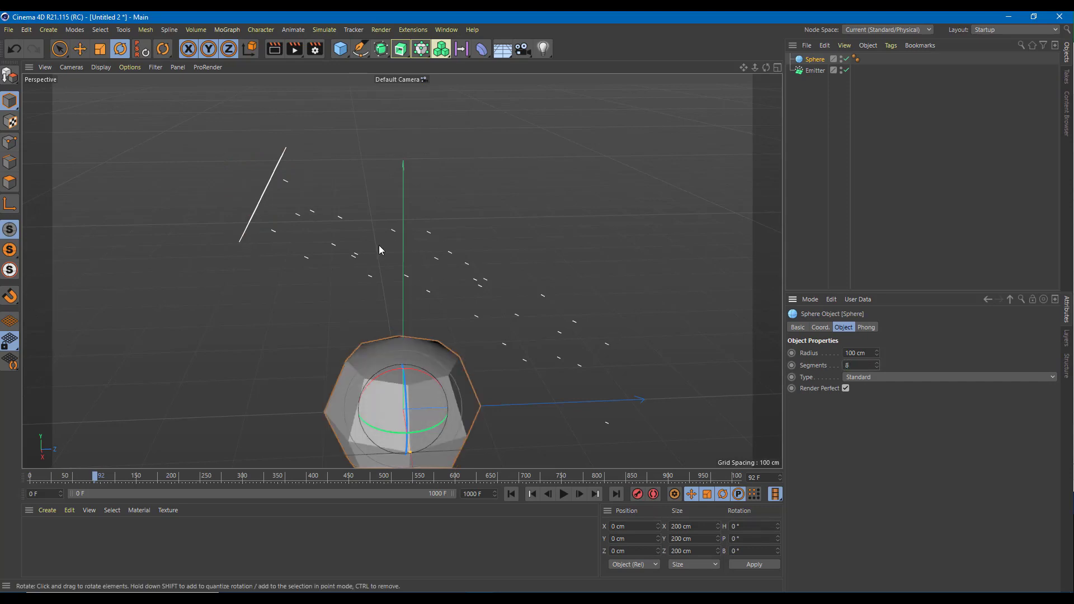
- Scale the sphere down to about 20 cm radius and nest it under the Emitter
{"action": "key", "text": "t"}
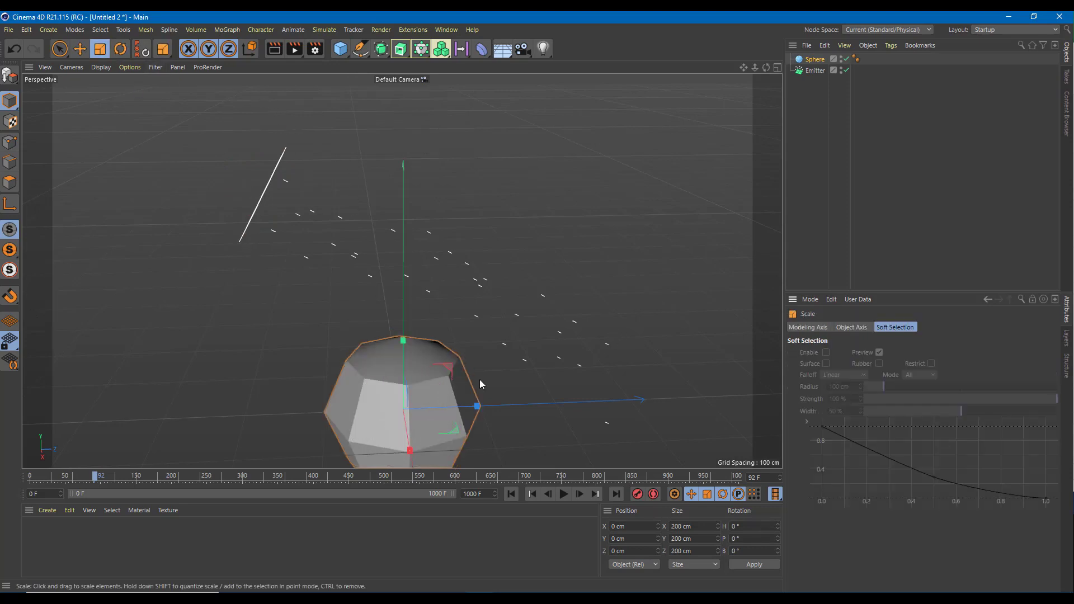
{"action": "left_click_drag", "start_coordinate": [476, 409], "coordinate": [418, 412]}
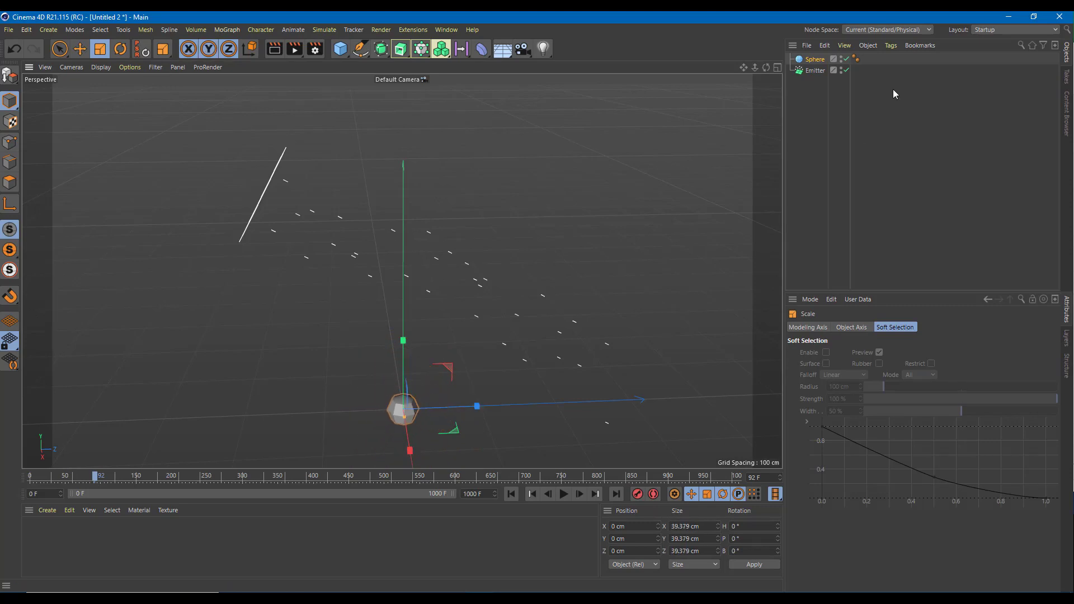
{"action": "left_click_drag", "start_coordinate": [819, 75], "coordinate": [819, 72]}
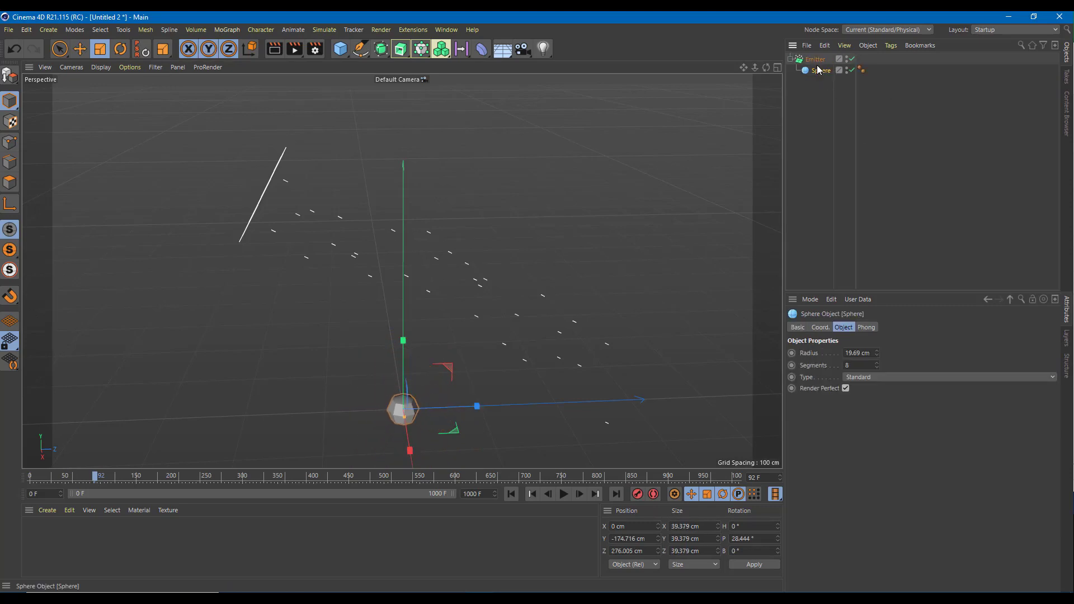
{"action": "left_click", "coordinate": [816, 59]}
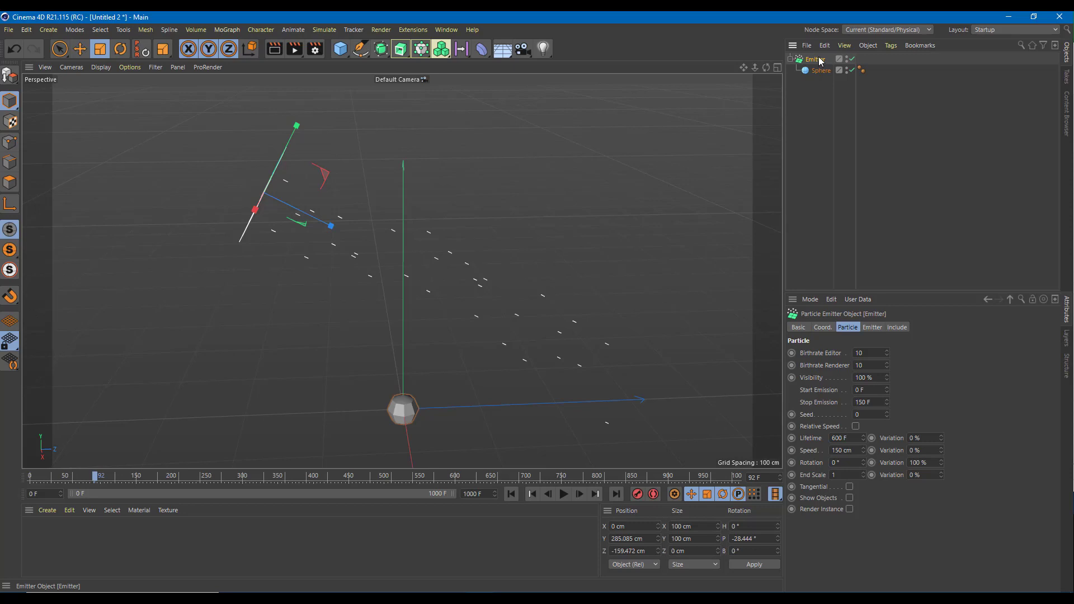
- Enable Show Objects on the Emitter and halve the sphere radius to about 9.8 cm, previewing playback
{"action": "left_click", "coordinate": [849, 497]}
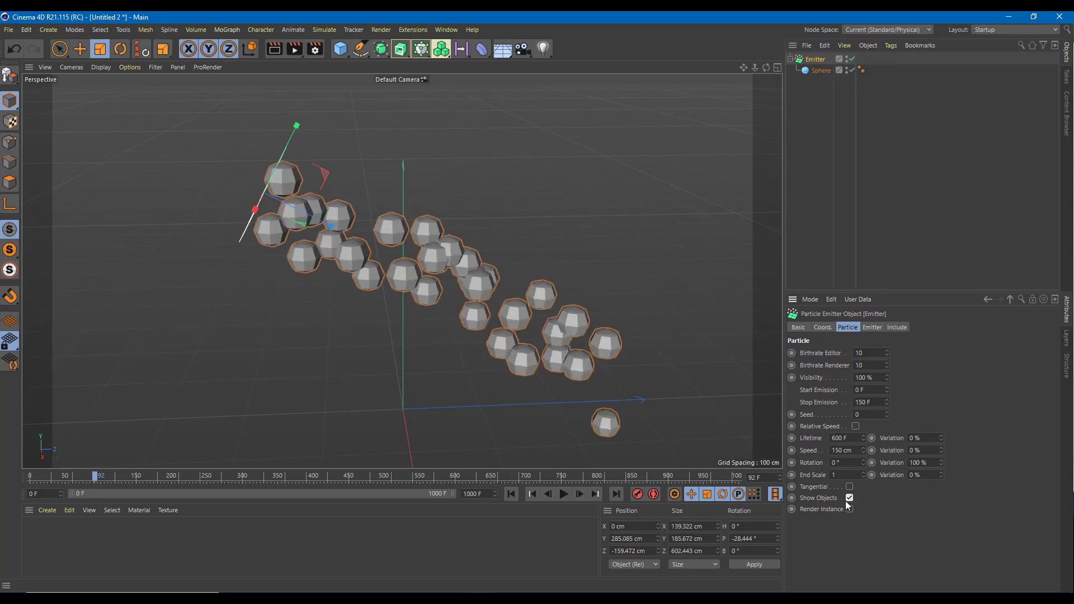
{"action": "left_click", "coordinate": [820, 71]}
{"action": "left_click_drag", "start_coordinate": [476, 408], "coordinate": [494, 452]}
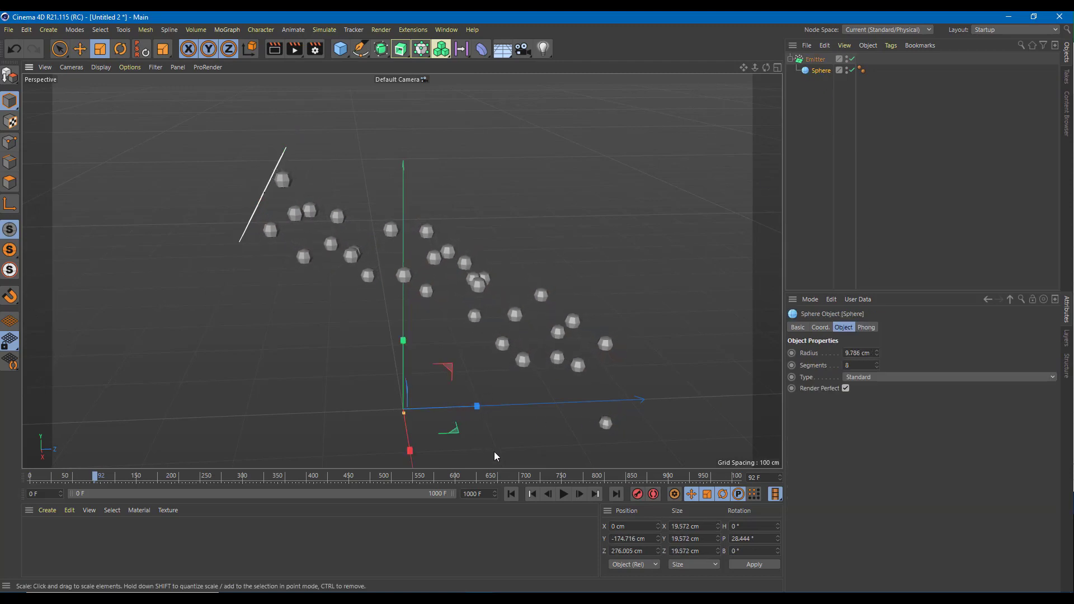
{"action": "left_click", "coordinate": [564, 495]}
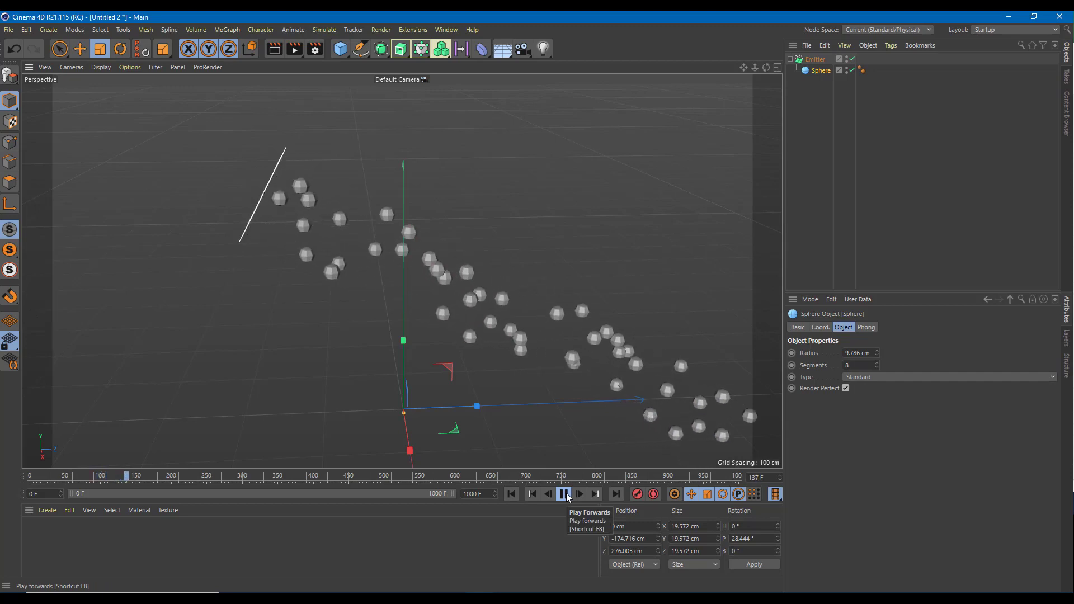
{"action": "left_click", "coordinate": [564, 494]}
- Set the Emitter's Stop Emission to 1000 F, then replay from frame 0 to frame 128
{"action": "left_click", "coordinate": [815, 60]}
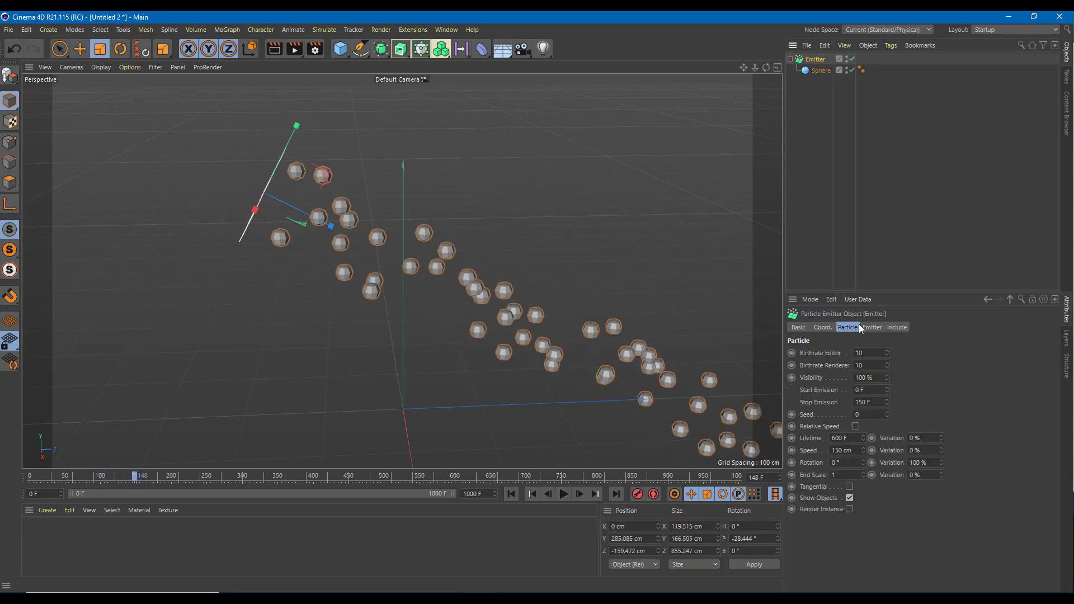
{"action": "left_click", "coordinate": [878, 402]}
{"action": "type", "text": "1000"}
{"action": "left_click_drag", "start_coordinate": [159, 479], "coordinate": [2, 490]}
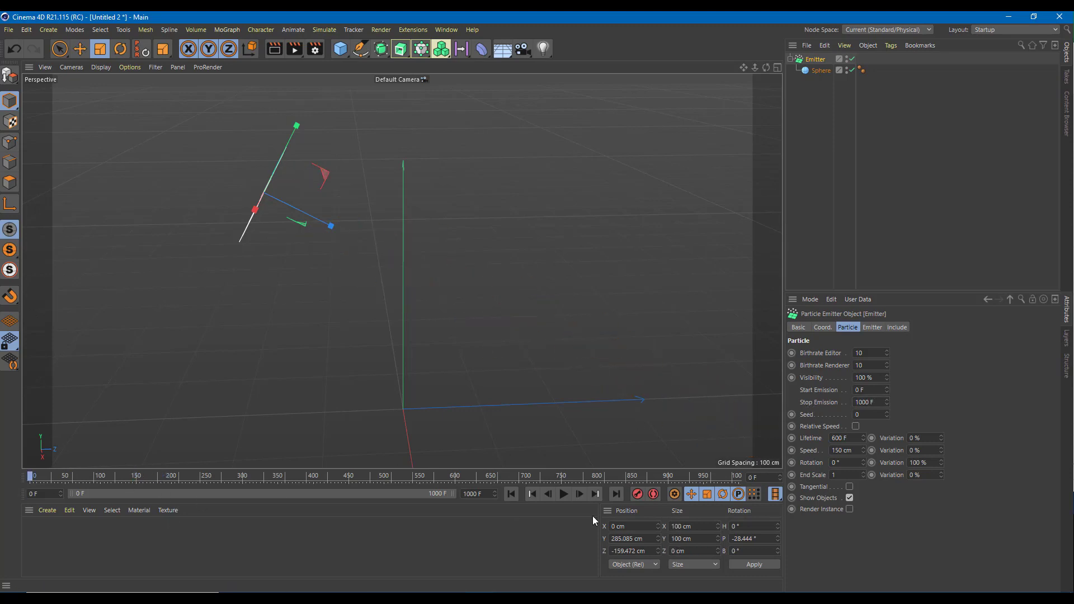
{"action": "left_click", "coordinate": [565, 493]}
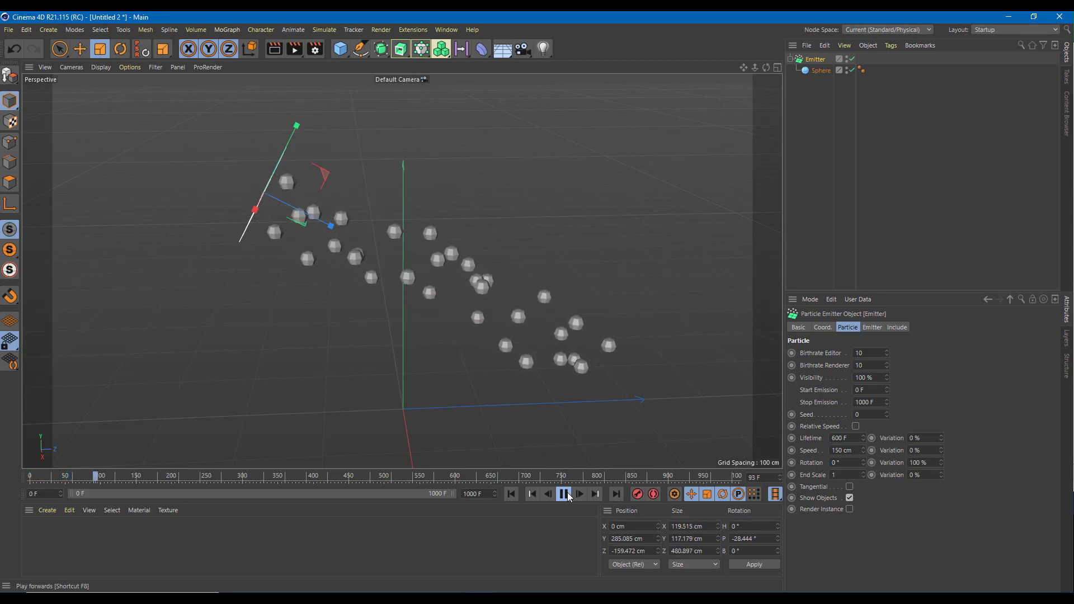
{"action": "left_click", "coordinate": [564, 493]}
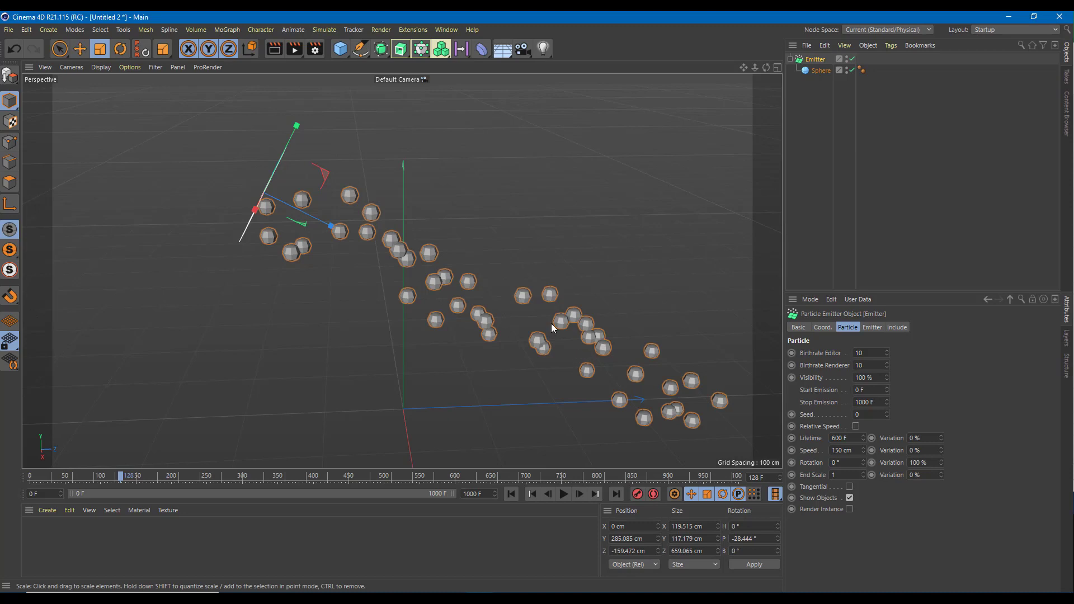
- Add a Metaball and place the Emitter inside it
{"action": "left_click", "coordinate": [400, 48]}
{"action": "left_click", "coordinate": [594, 65]}
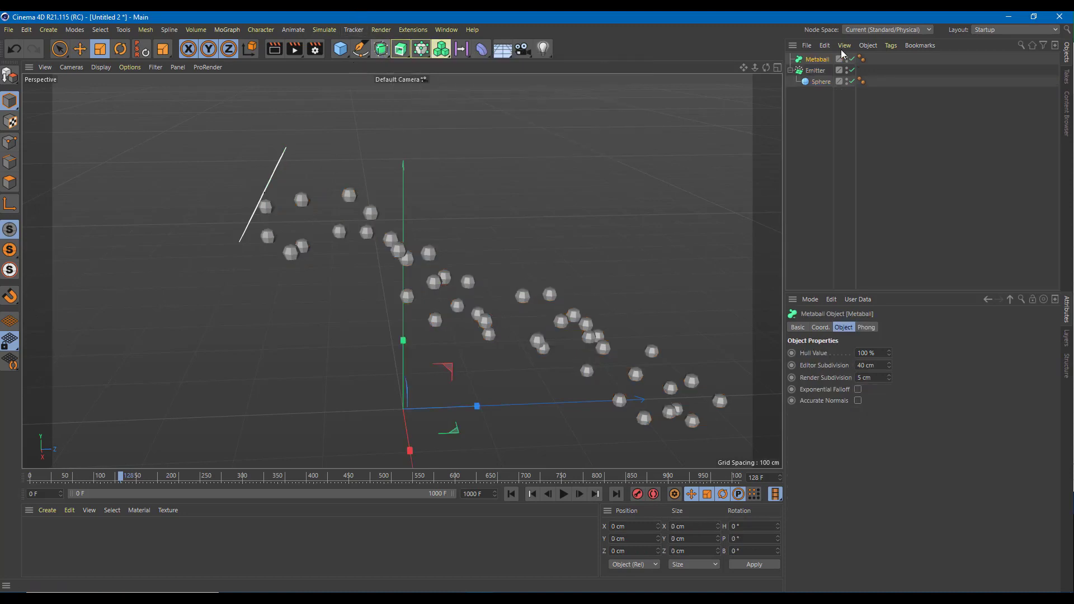
{"action": "left_click_drag", "start_coordinate": [820, 62], "coordinate": [818, 59]}
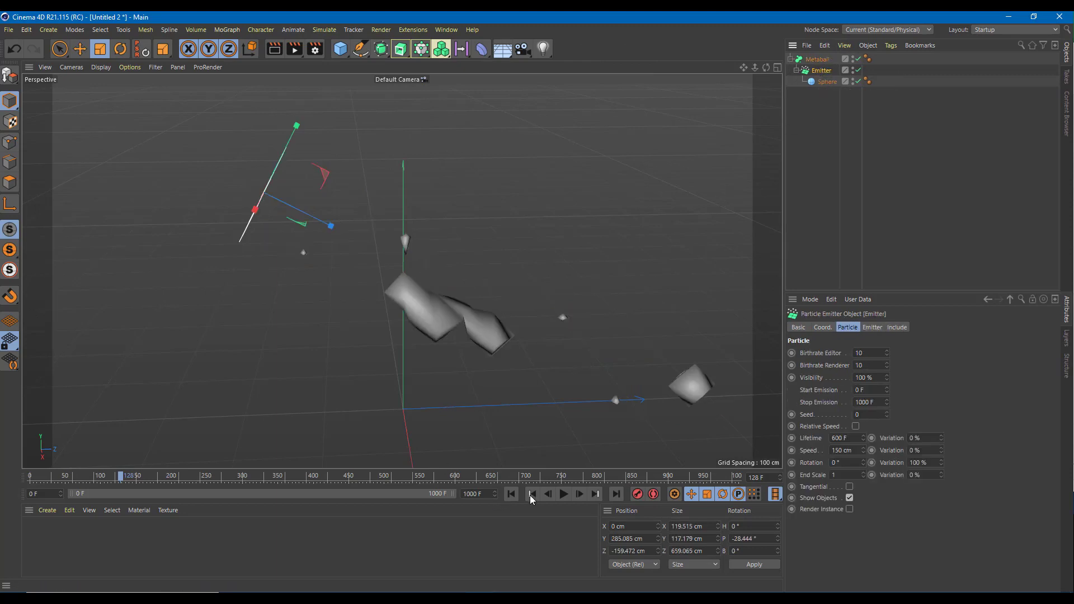
- Preview the blobby particles up to frame 173 and select the Metaball
{"action": "left_click", "coordinate": [563, 494]}
{"action": "left_click", "coordinate": [564, 494]}
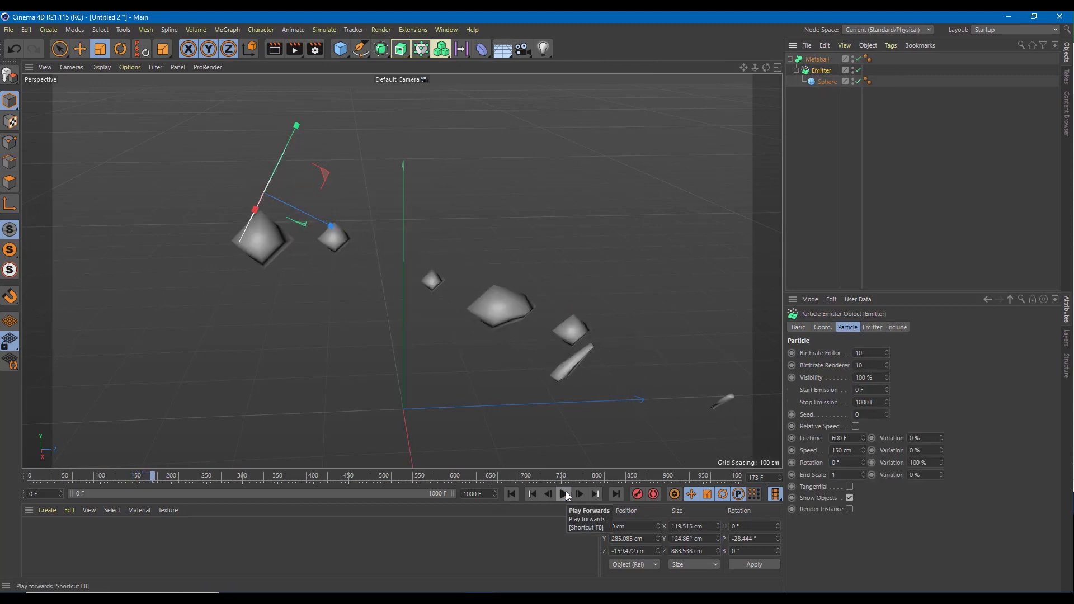
{"action": "scroll", "coordinate": [526, 300], "scroll_direction": "down", "scroll_amount": 6}
{"action": "scroll", "coordinate": [526, 301], "scroll_direction": "up", "scroll_amount": 6}
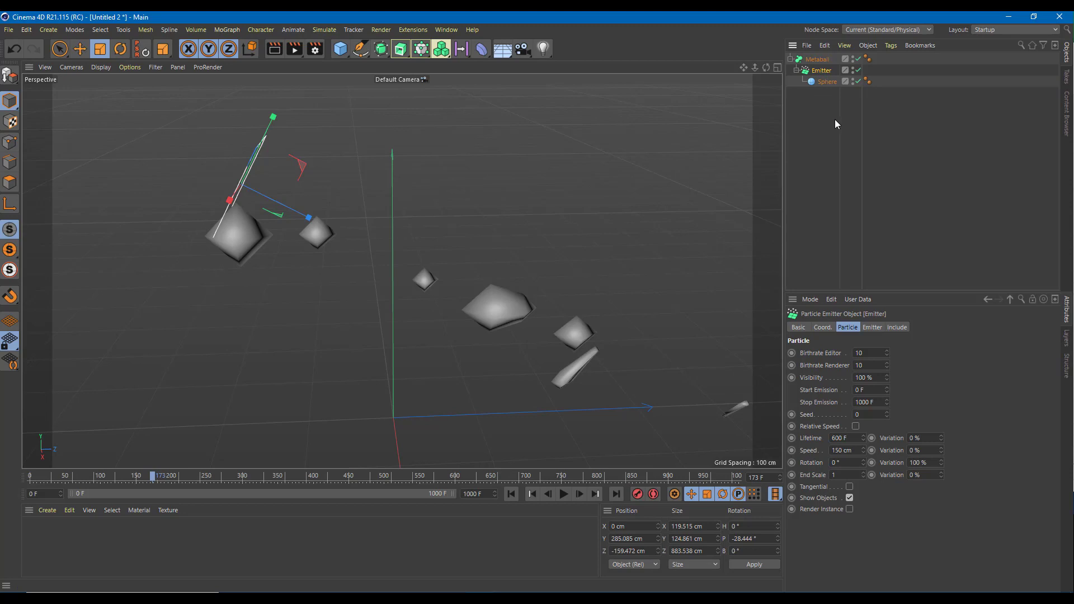
{"action": "left_click", "coordinate": [817, 59]}
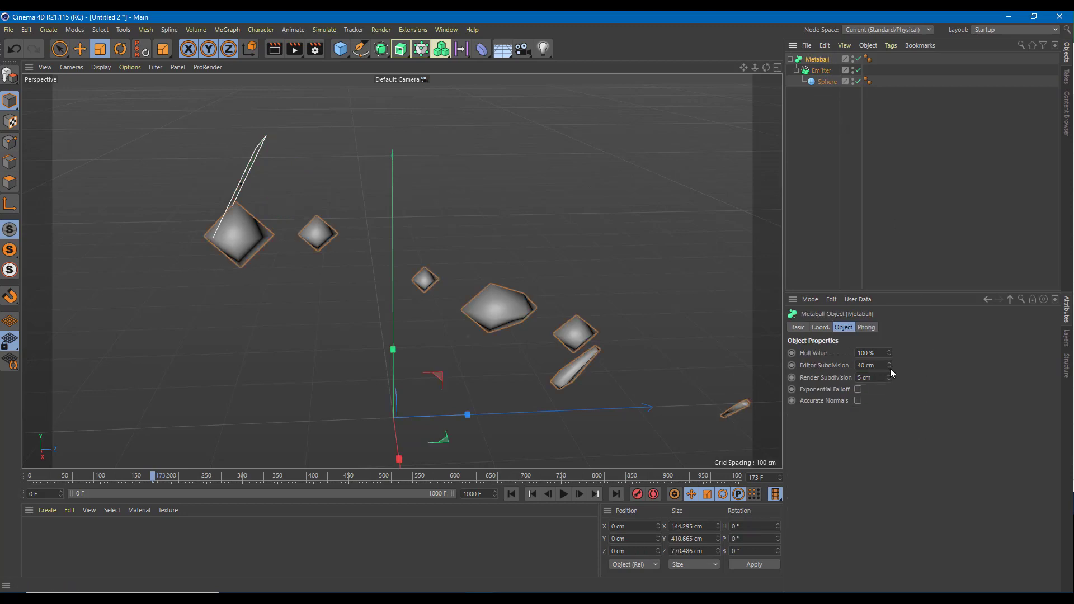
- Lower the Metaball Hull Value to 30% and replay from frame 0 to check the merge
{"action": "left_click_drag", "start_coordinate": [892, 354], "coordinate": [877, 393]}
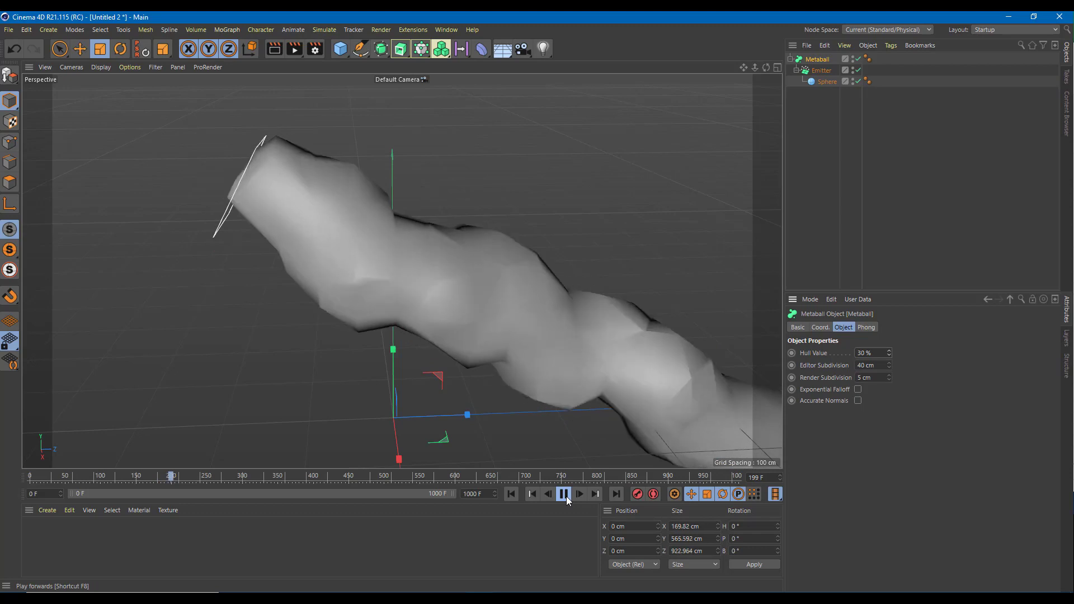
{"action": "left_click", "coordinate": [566, 496]}
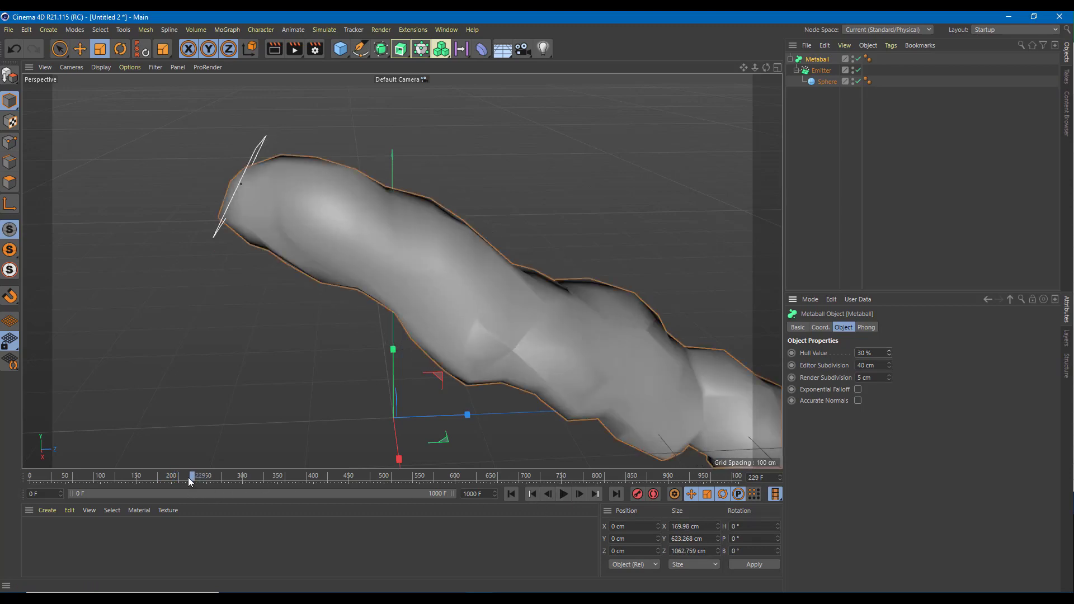
{"action": "left_click_drag", "start_coordinate": [192, 475], "coordinate": [30, 476]}
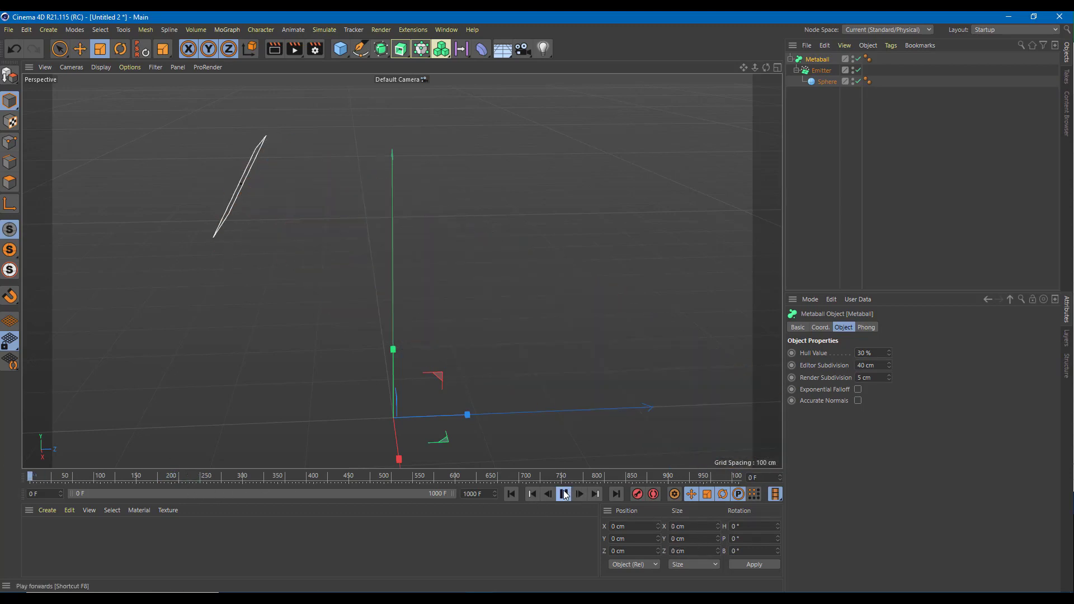
{"action": "left_click", "coordinate": [564, 495]}
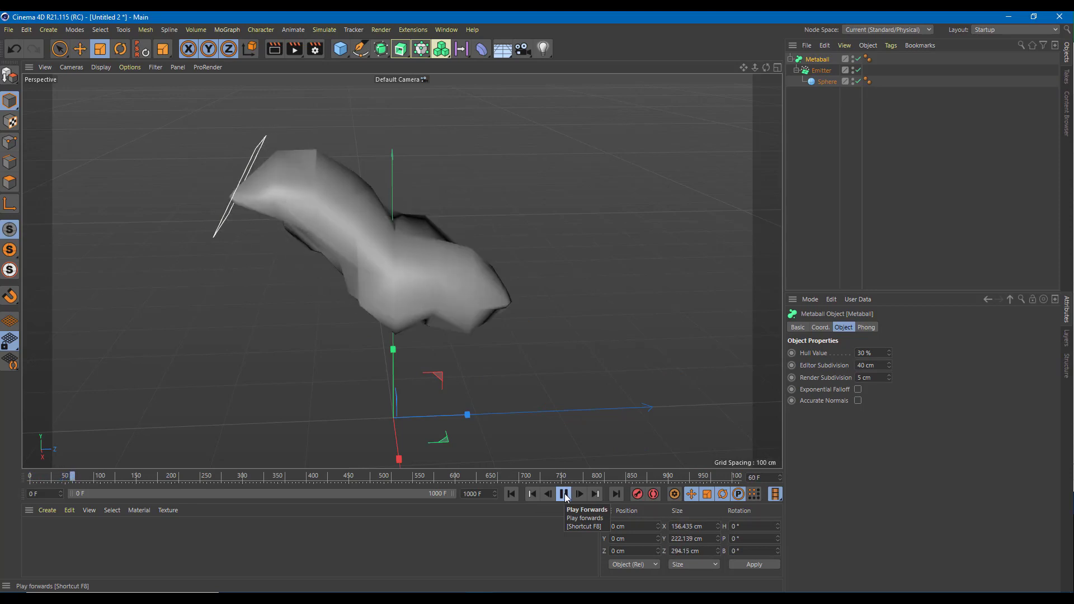
{"action": "left_click", "coordinate": [564, 494]}
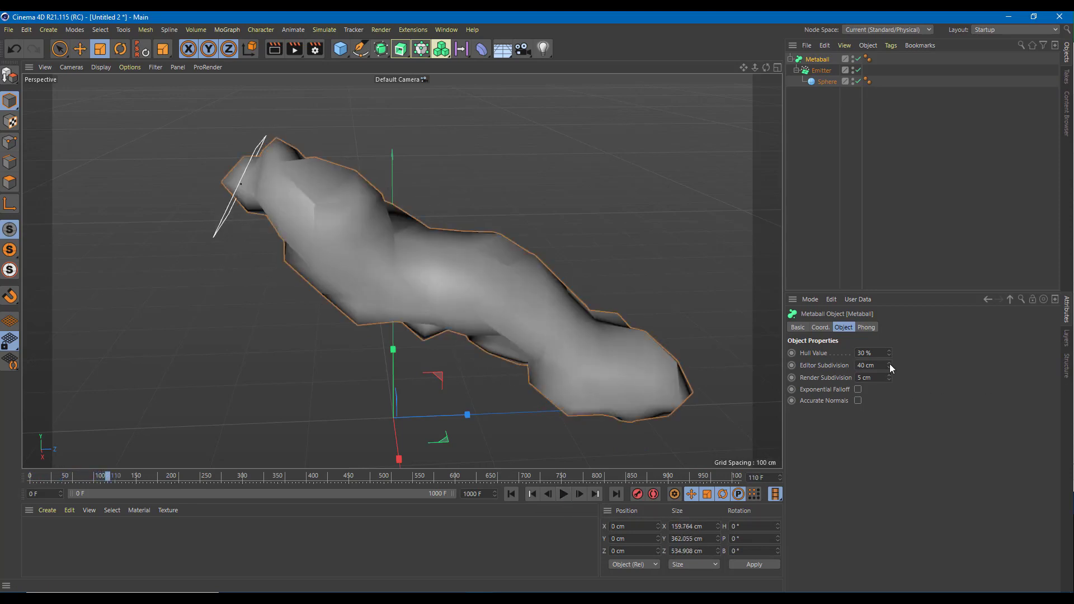
- Reduce Editor Subdivision to 16 cm, replay the animation, and rewind to frame 0
{"action": "left_click_drag", "start_coordinate": [888, 366], "coordinate": [888, 379]}
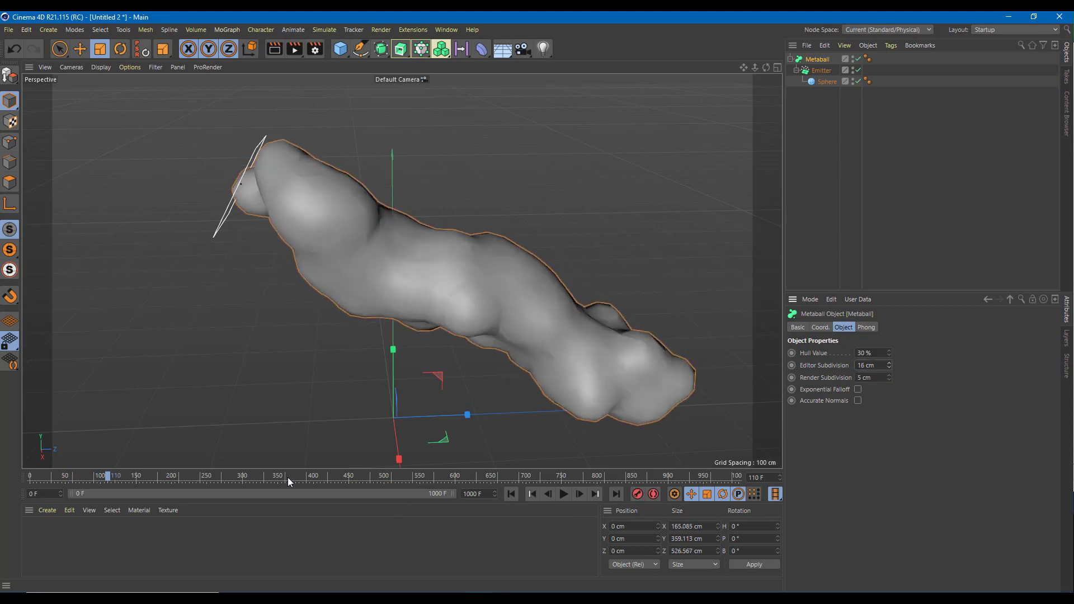
{"action": "left_click_drag", "start_coordinate": [289, 482], "coordinate": [1, 488]}
{"action": "left_click", "coordinate": [564, 494]}
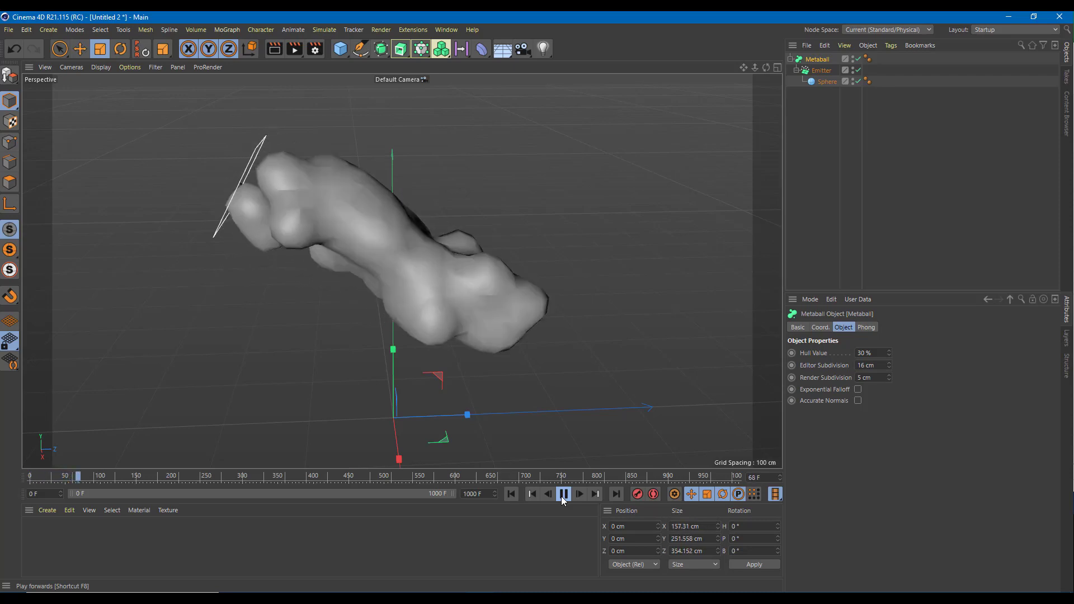
{"action": "left_click", "coordinate": [563, 494]}
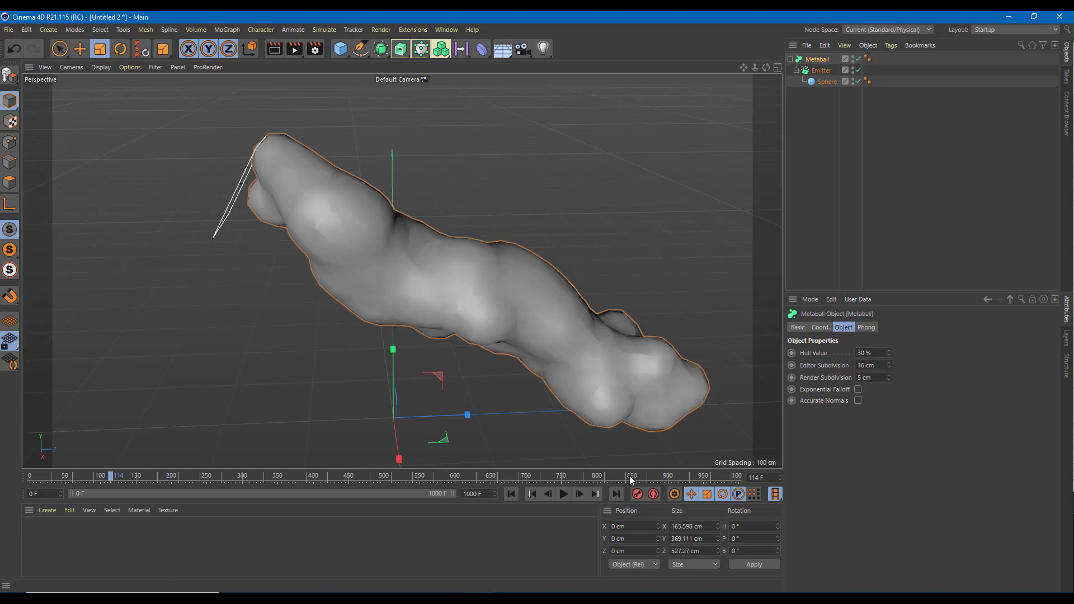
{"action": "left_click_drag", "start_coordinate": [469, 480], "coordinate": [29, 476]}
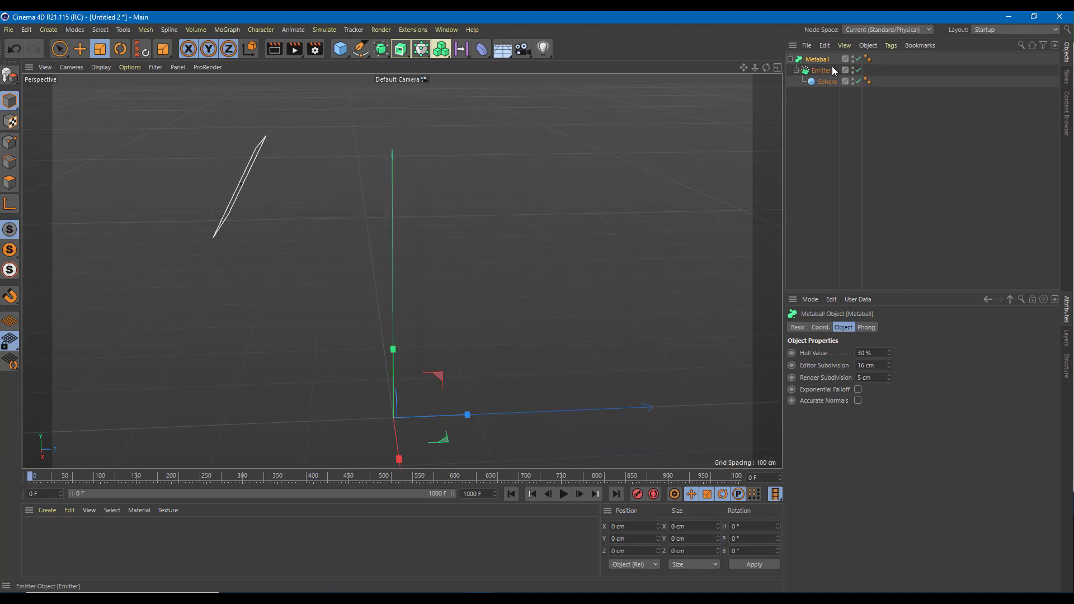
- Add a Gravity force (250 cm acceleration) from Simulate > Forces > Gravity
{"action": "left_click", "coordinate": [325, 30]}
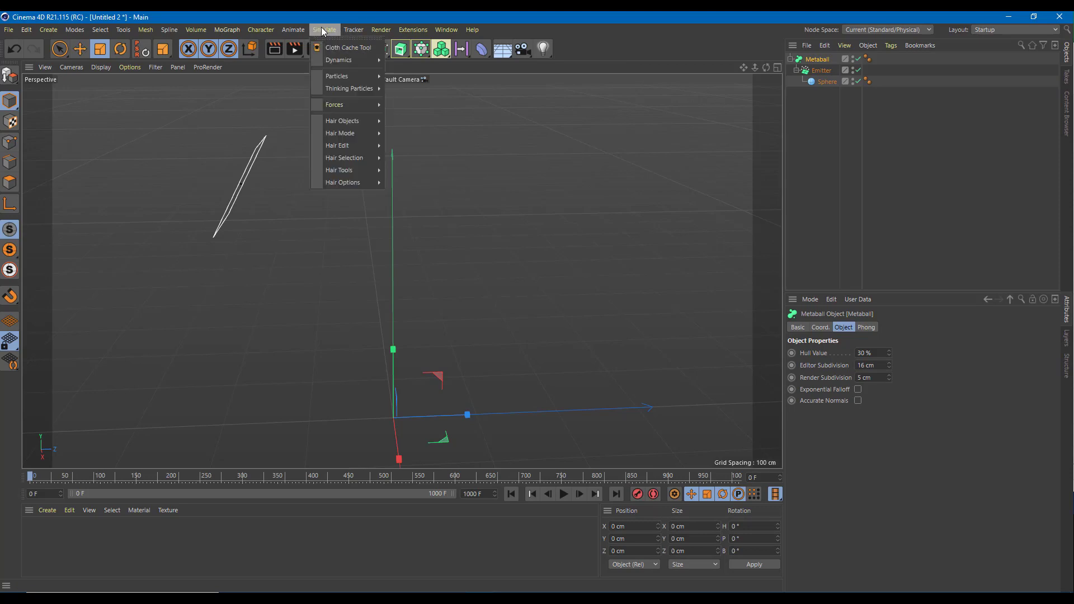
{"action": "mouse_move", "coordinate": [354, 85]}
{"action": "mouse_move", "coordinate": [369, 59]}
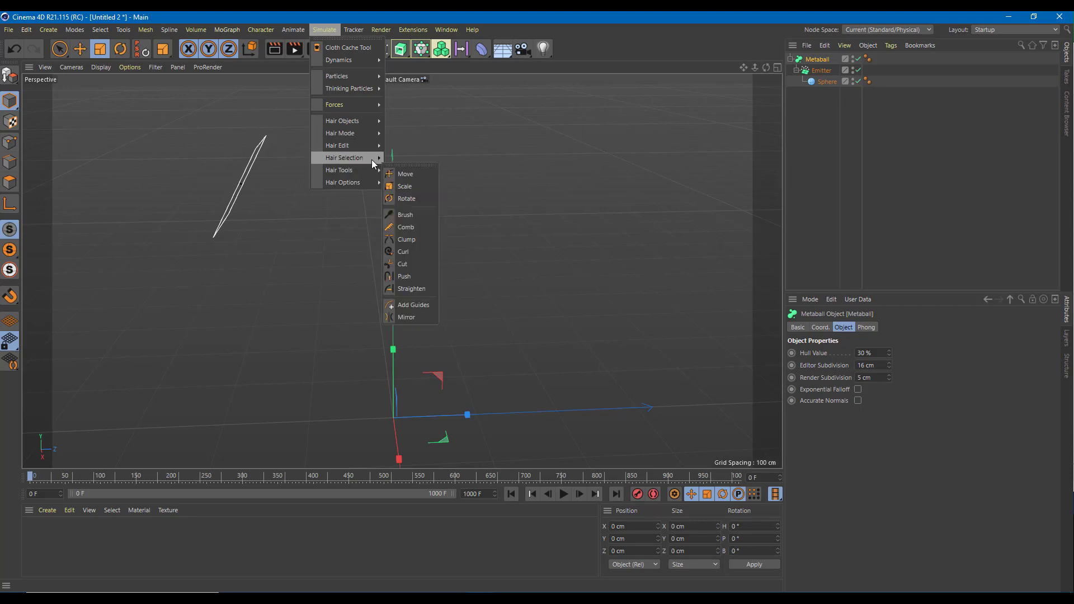
{"action": "mouse_move", "coordinate": [372, 151]}
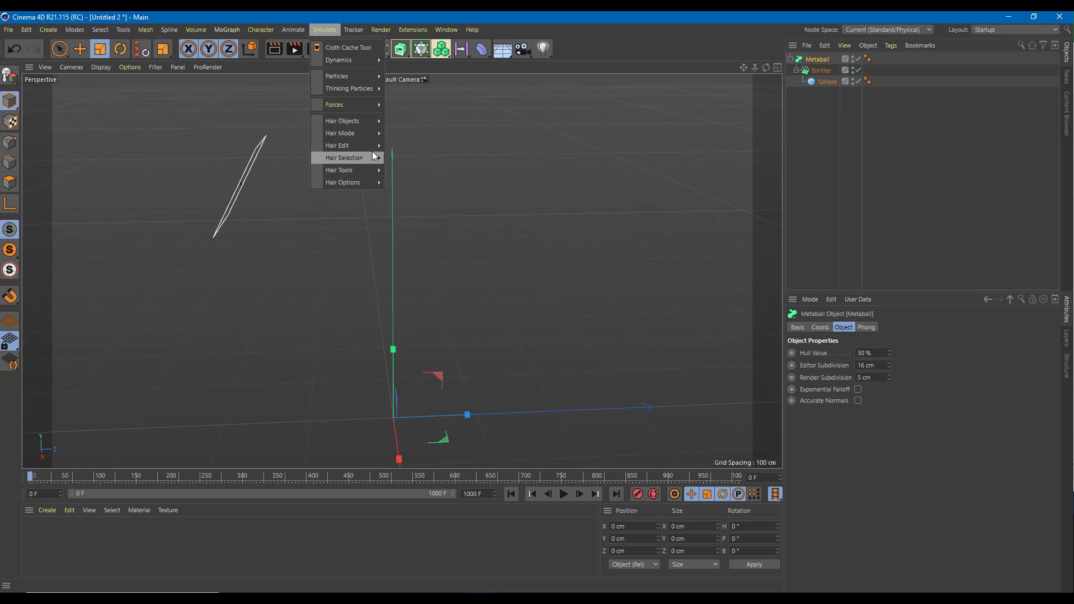
{"action": "left_click", "coordinate": [324, 29]}
{"action": "left_click", "coordinate": [324, 30]}
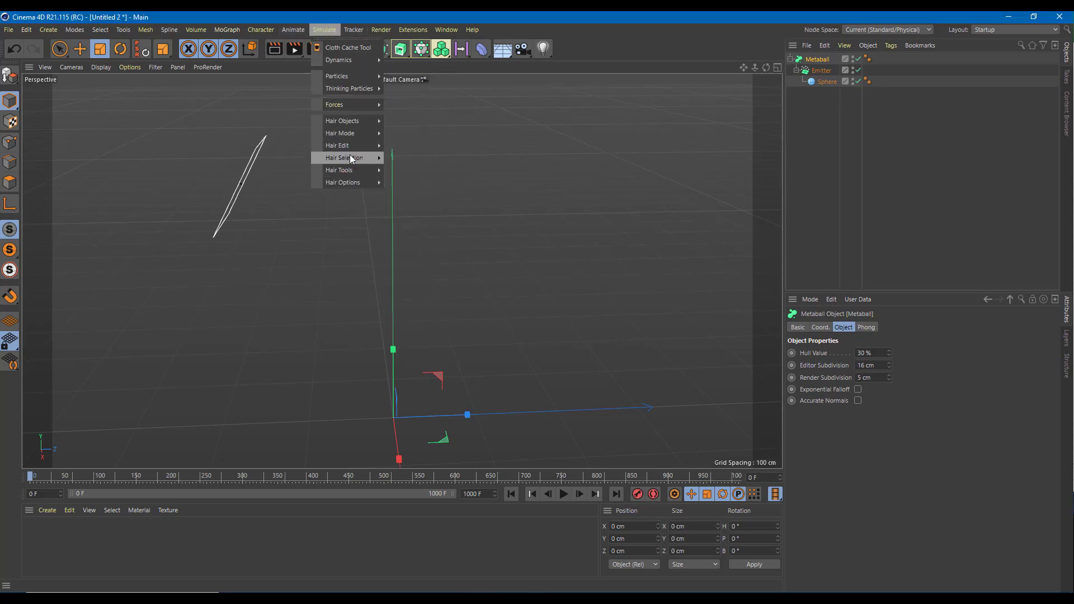
{"action": "mouse_move", "coordinate": [360, 147]}
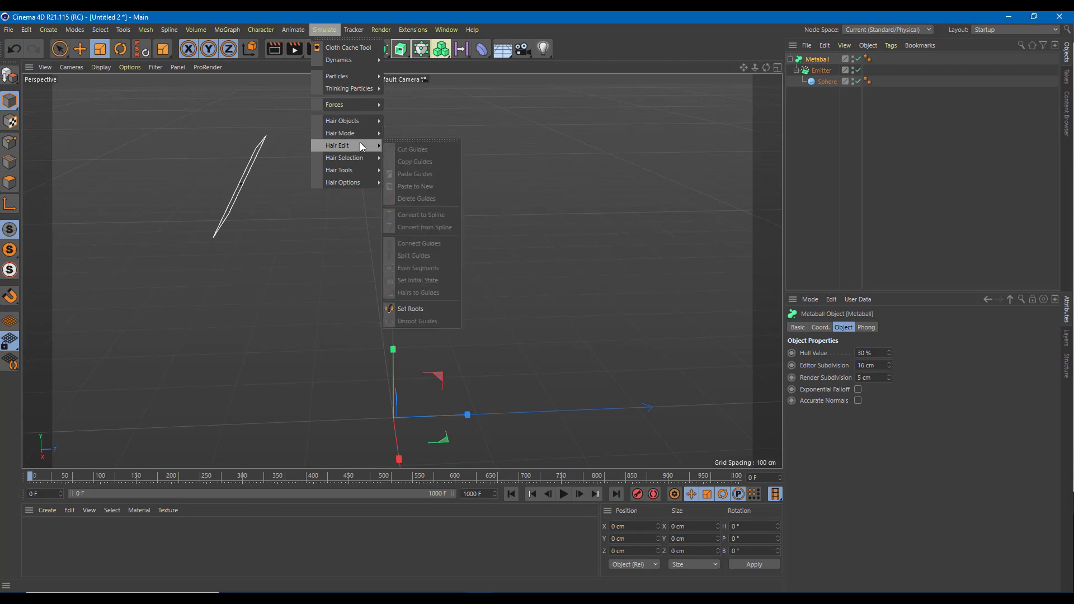
{"action": "mouse_move", "coordinate": [360, 107]}
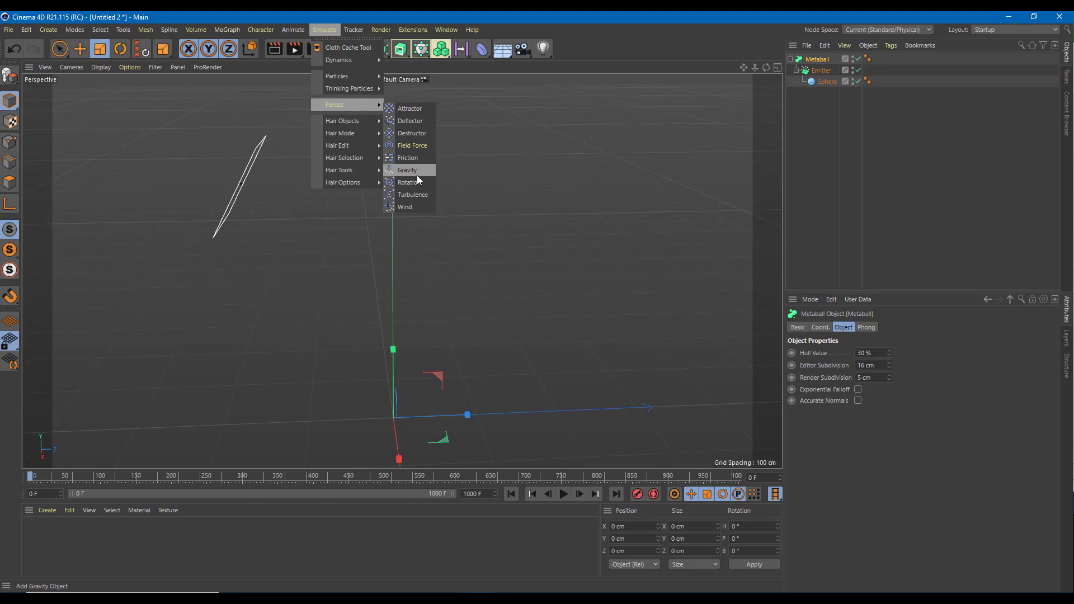
{"action": "left_click", "coordinate": [408, 170]}
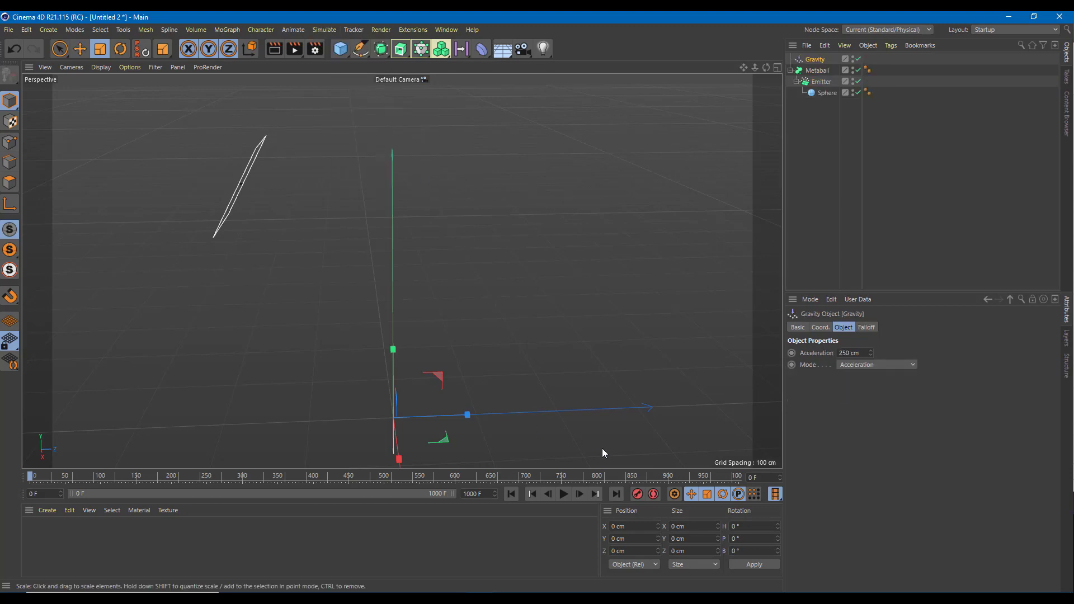
- Play with gravity applied, lower the Metaball Hull Value to 13%, and follow the falling stream in the view
{"action": "left_click", "coordinate": [563, 493]}
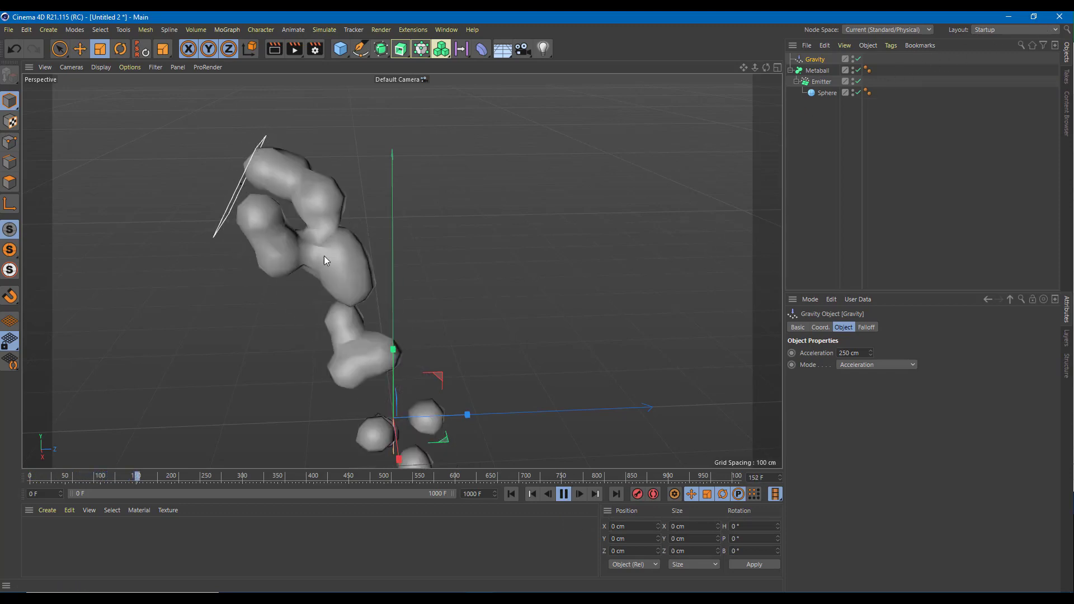
{"action": "left_click", "coordinate": [817, 70]}
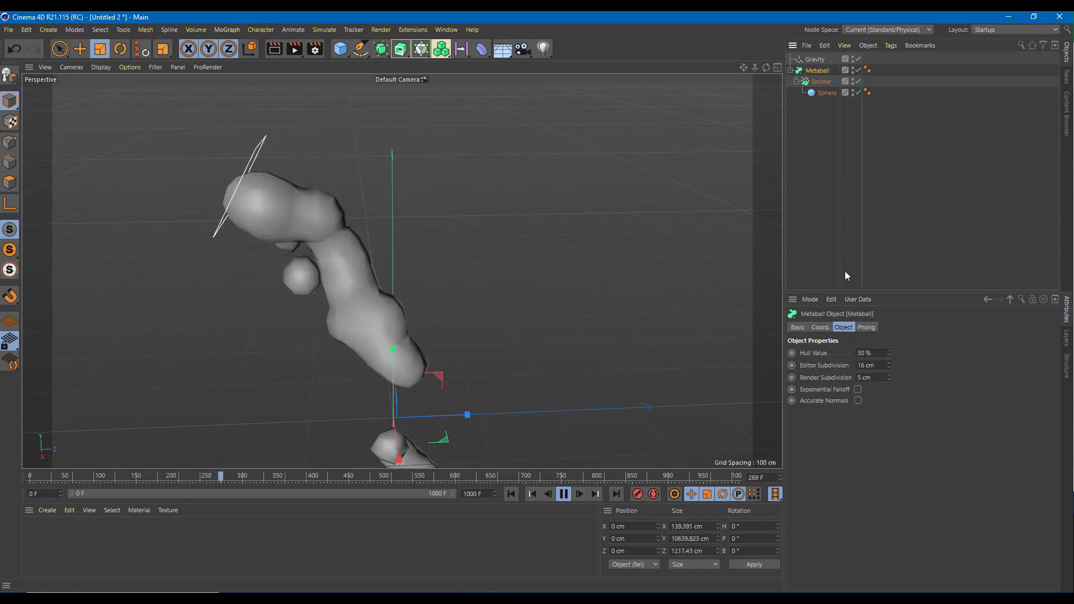
{"action": "left_click_drag", "start_coordinate": [888, 354], "coordinate": [889, 358]}
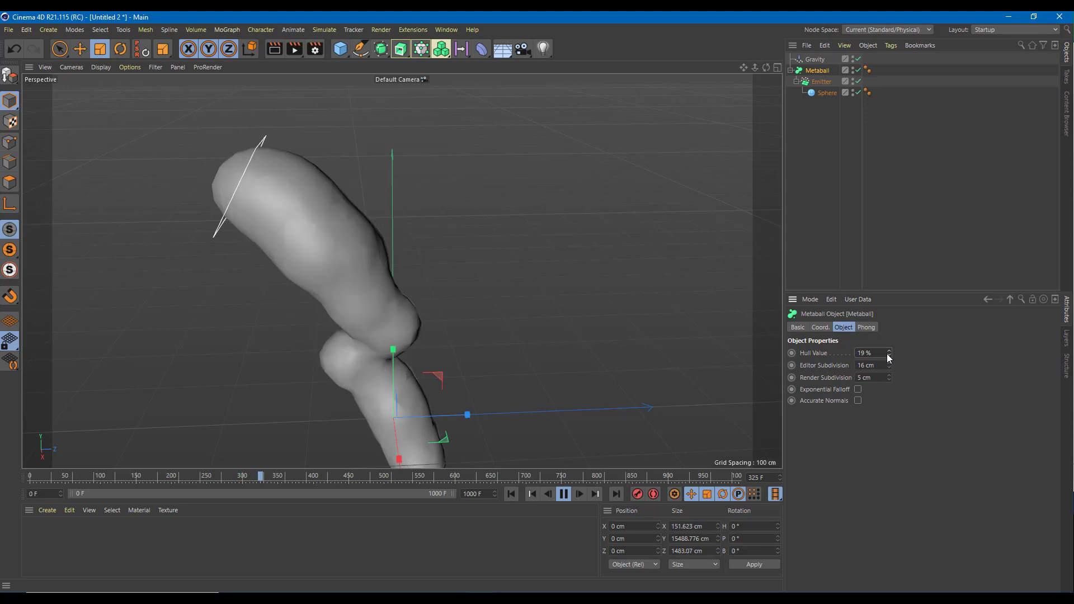
{"action": "left_click_drag", "start_coordinate": [888, 355], "coordinate": [888, 359]}
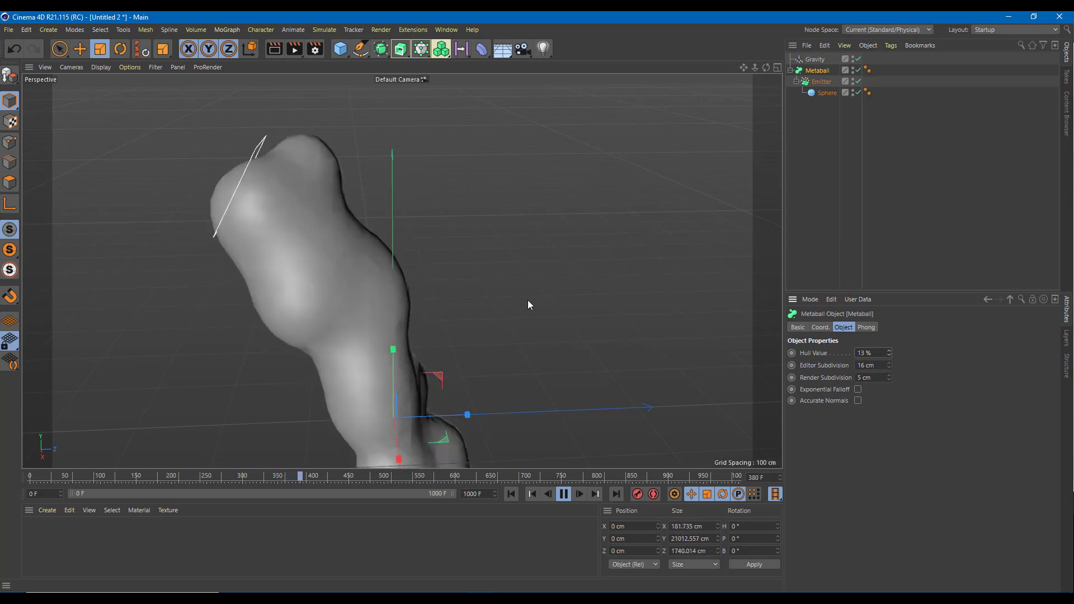
{"action": "scroll", "coordinate": [540, 293], "scroll_direction": "up", "scroll_amount": 3}
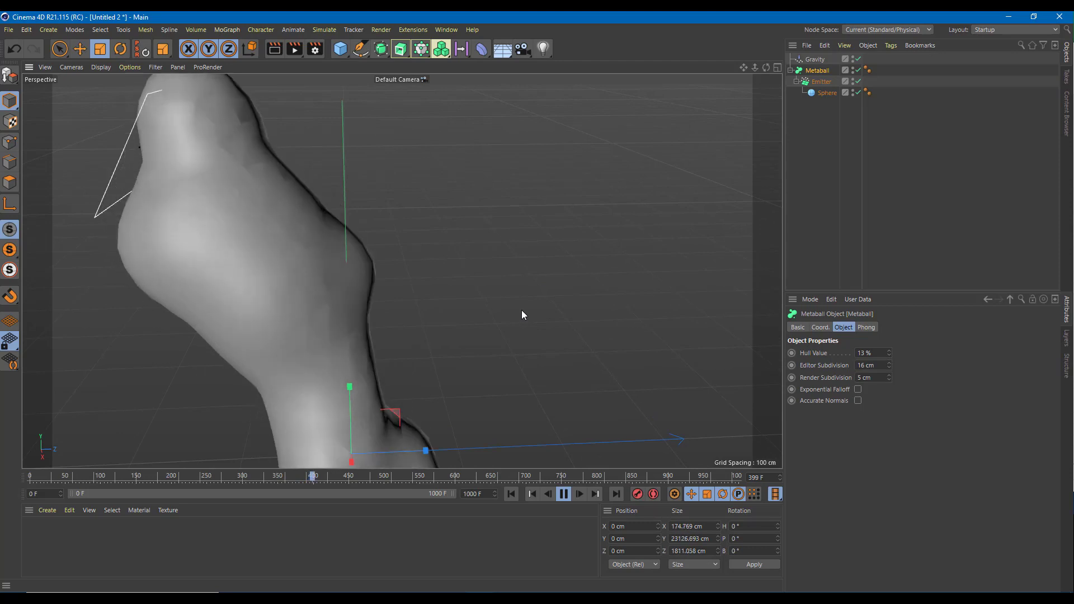
{"action": "middle_click_drag", "start_coordinate": [521, 311], "coordinate": [583, 302], "text": "alt"}
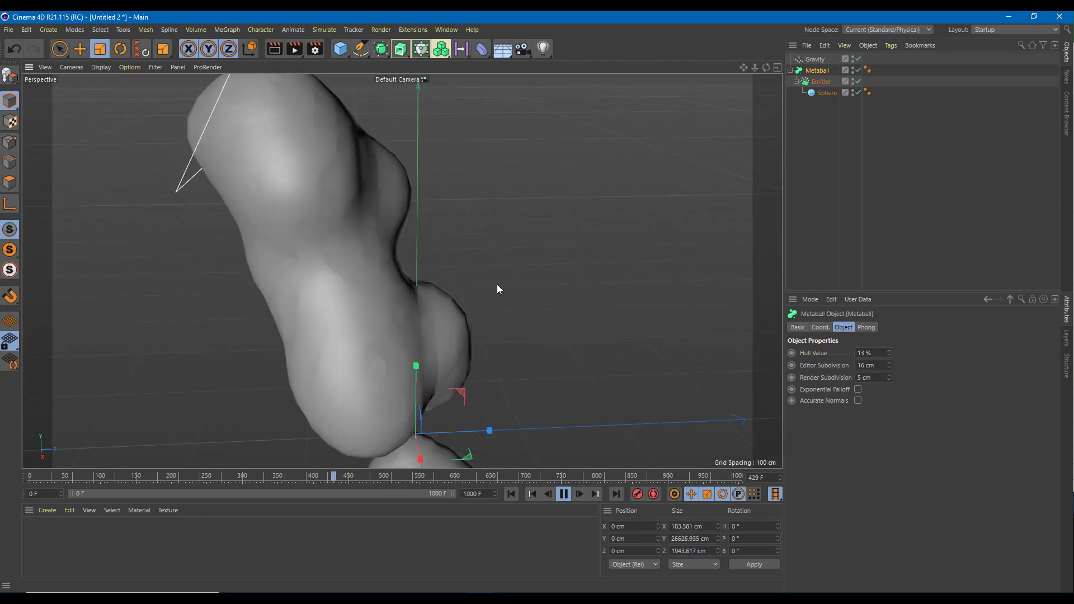
{"action": "middle_click_drag", "start_coordinate": [496, 285], "coordinate": [504, 334], "text": "alt"}
- Rotate the Emitter's pitch to about 36.5° to change the stream's launch angle
{"action": "left_click", "coordinate": [820, 81]}
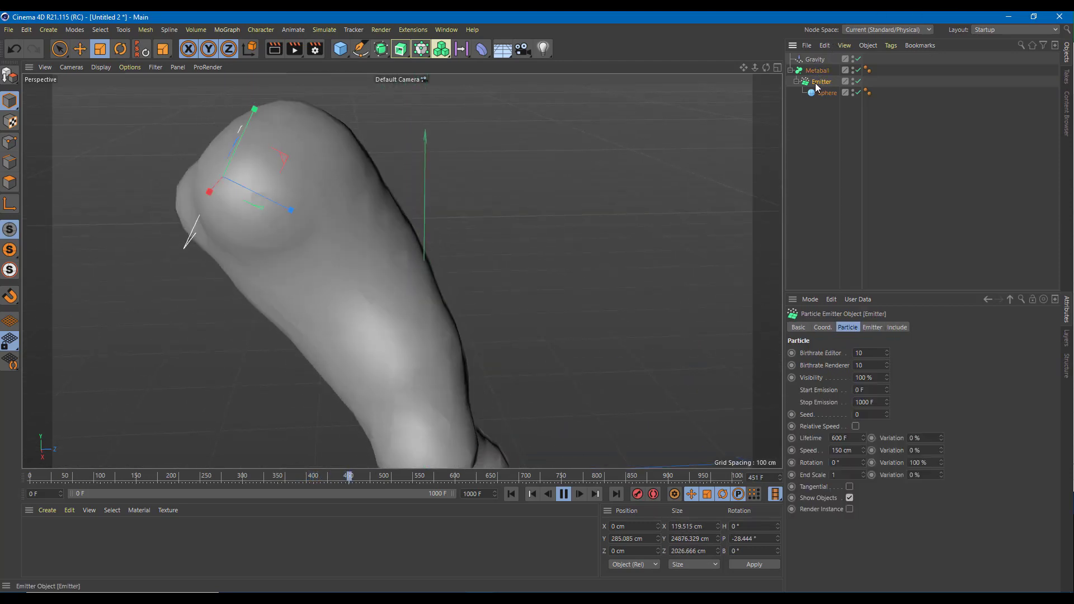
{"action": "left_click", "coordinate": [120, 49]}
{"action": "left_click_drag", "start_coordinate": [216, 132], "coordinate": [159, 154]}
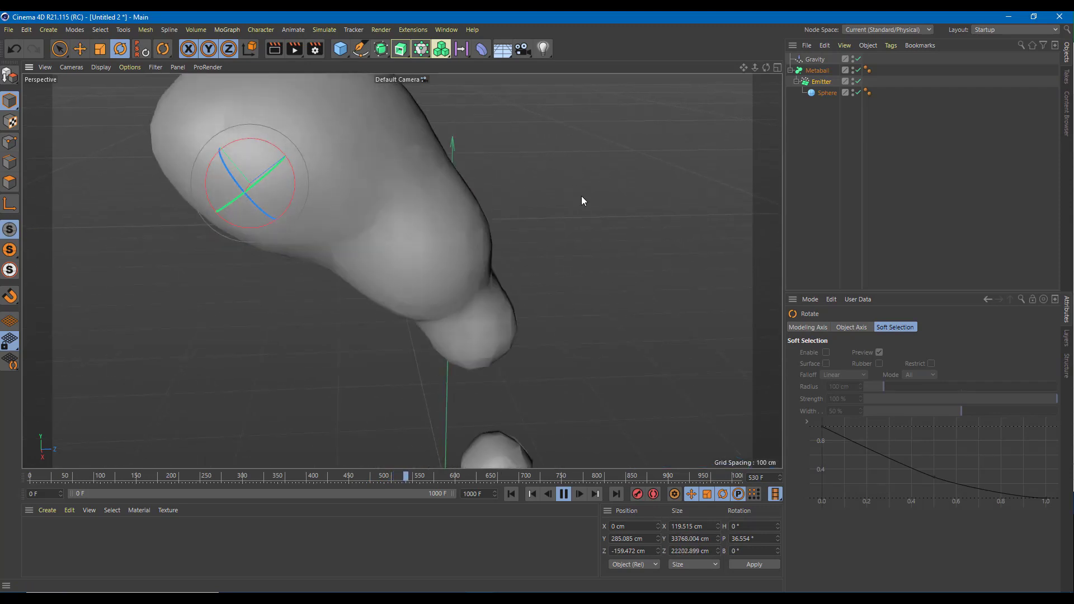
- Rewind to frame 0, replay the curved metaball tube to frame 638, and reselect the Emitter
{"action": "scroll", "coordinate": [586, 205], "scroll_direction": "down", "scroll_amount": 2}
{"action": "scroll", "coordinate": [586, 204], "scroll_direction": "down", "scroll_amount": 2}
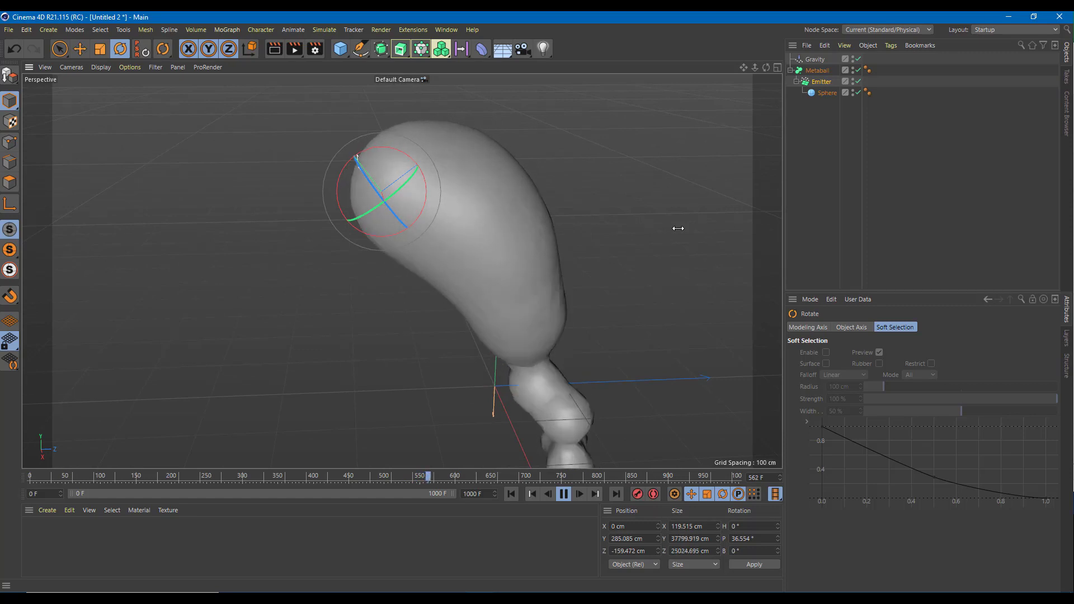
{"action": "left_click_drag", "start_coordinate": [293, 477], "coordinate": [1, 498]}
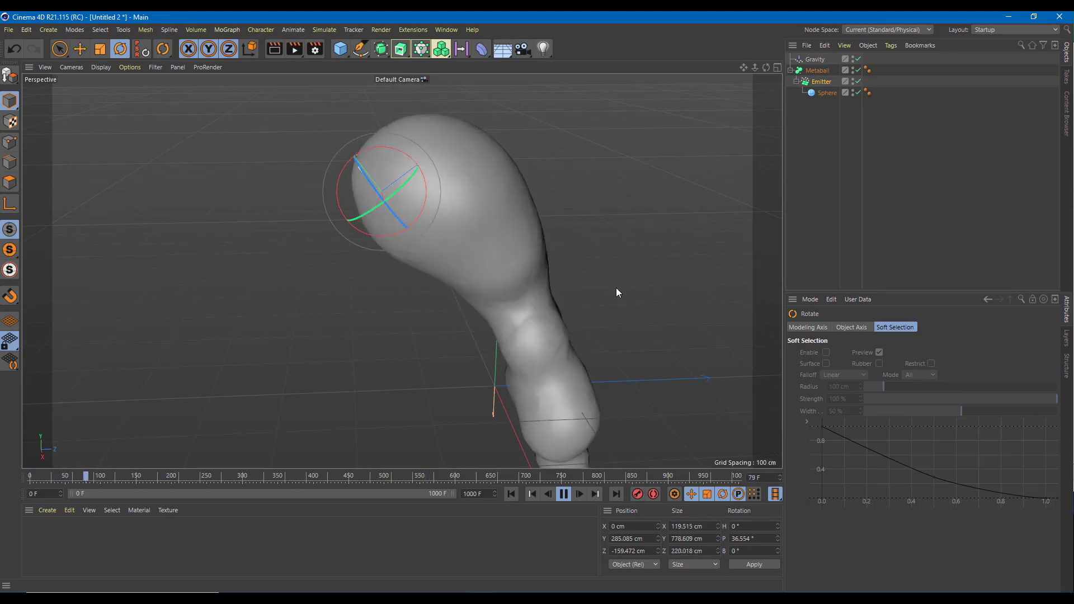
{"action": "scroll", "coordinate": [622, 229], "scroll_direction": "up", "scroll_amount": 2}
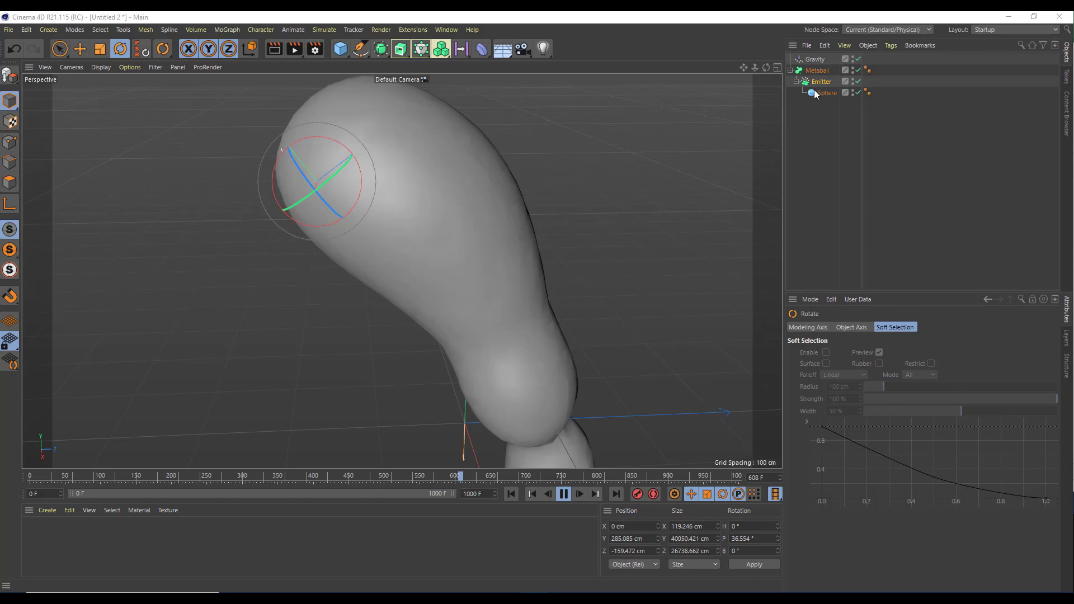
{"action": "left_click", "coordinate": [819, 82]}
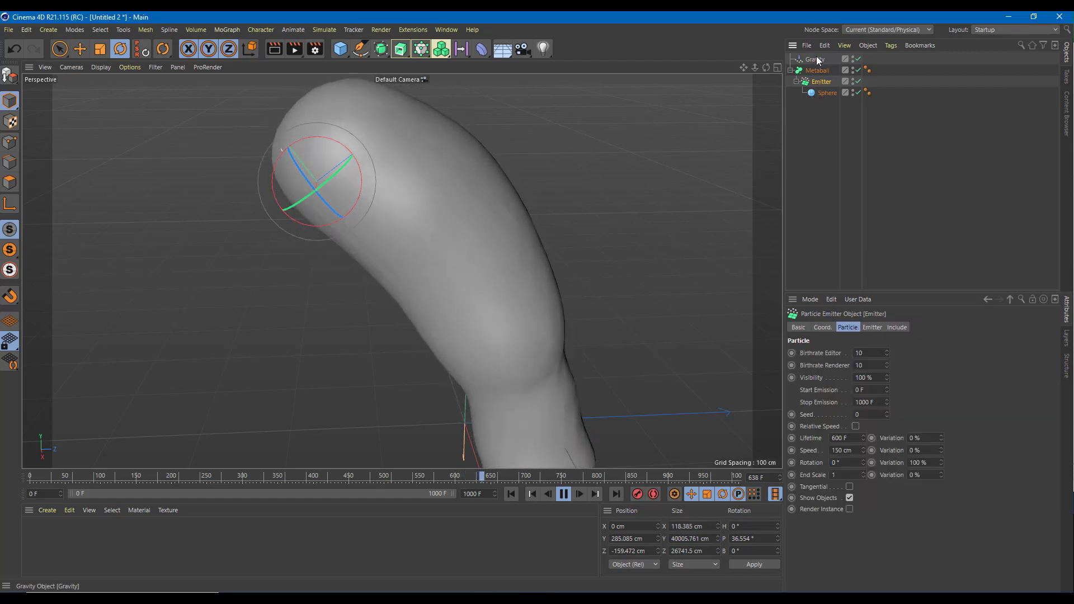
- Change the Gravity acceleration from 250 cm to 30 cm
{"action": "left_click", "coordinate": [814, 59]}
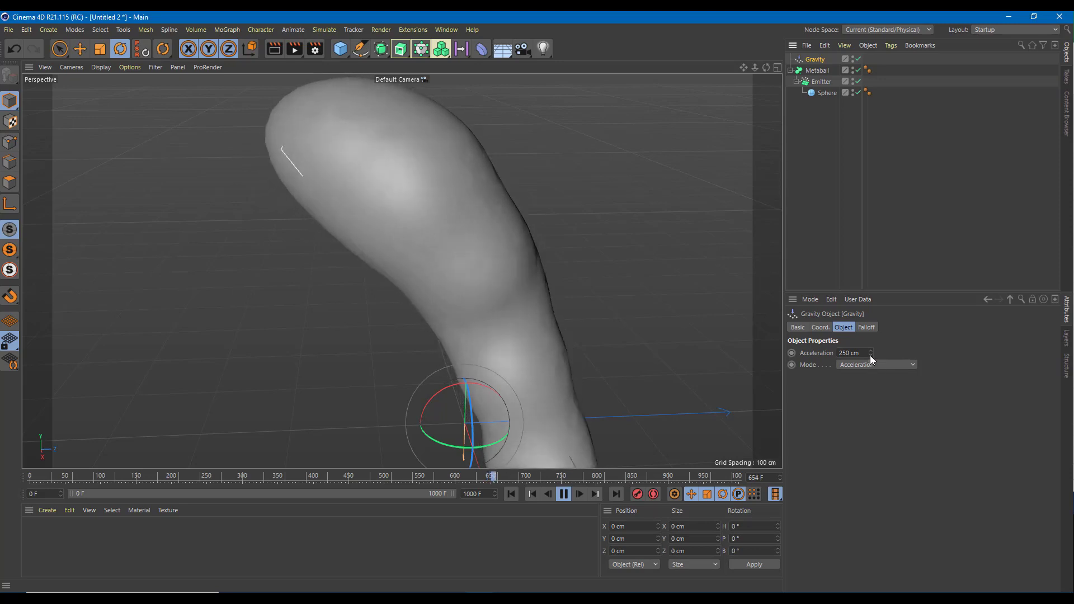
{"action": "left_click_drag", "start_coordinate": [871, 353], "coordinate": [786, 353]}
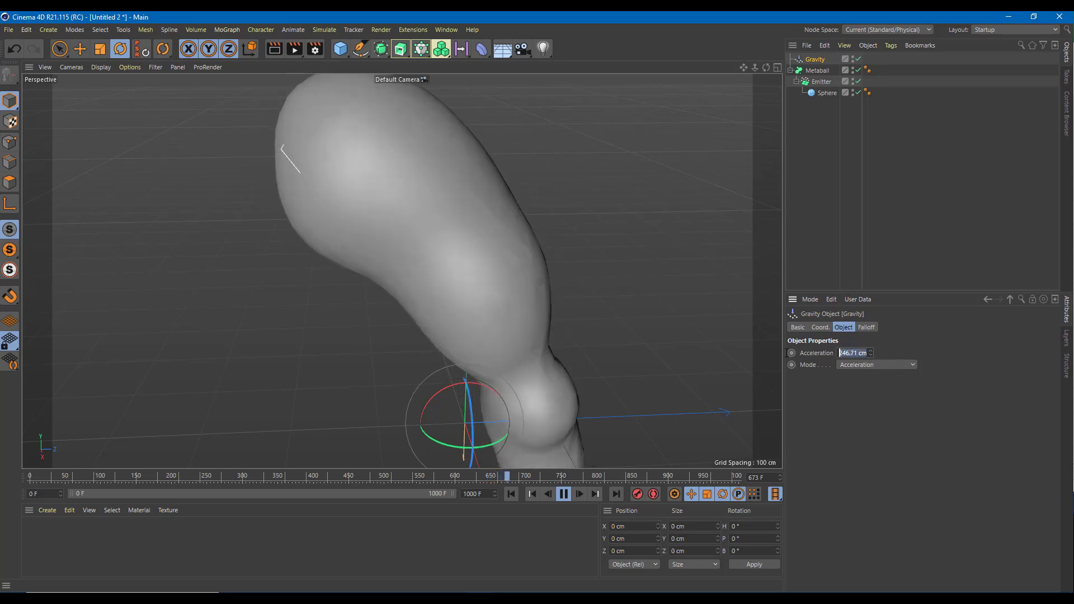
{"action": "type", "text": "30"}
{"action": "key", "text": "Return"}
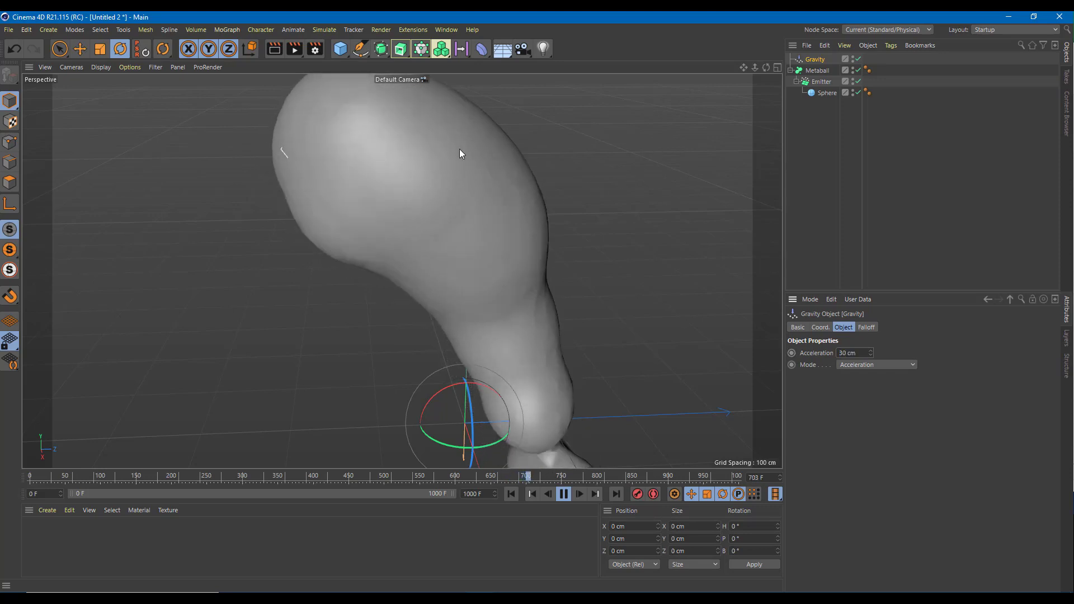
{"action": "scroll", "coordinate": [461, 150], "scroll_direction": "down", "scroll_amount": 3}
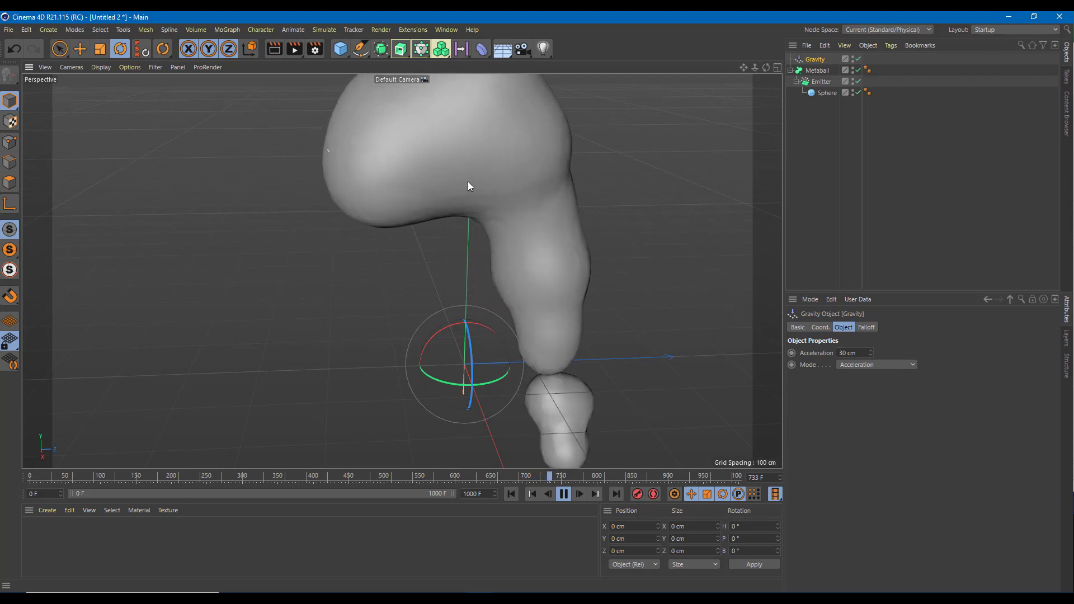
{"action": "left_click", "coordinate": [70, 476]}
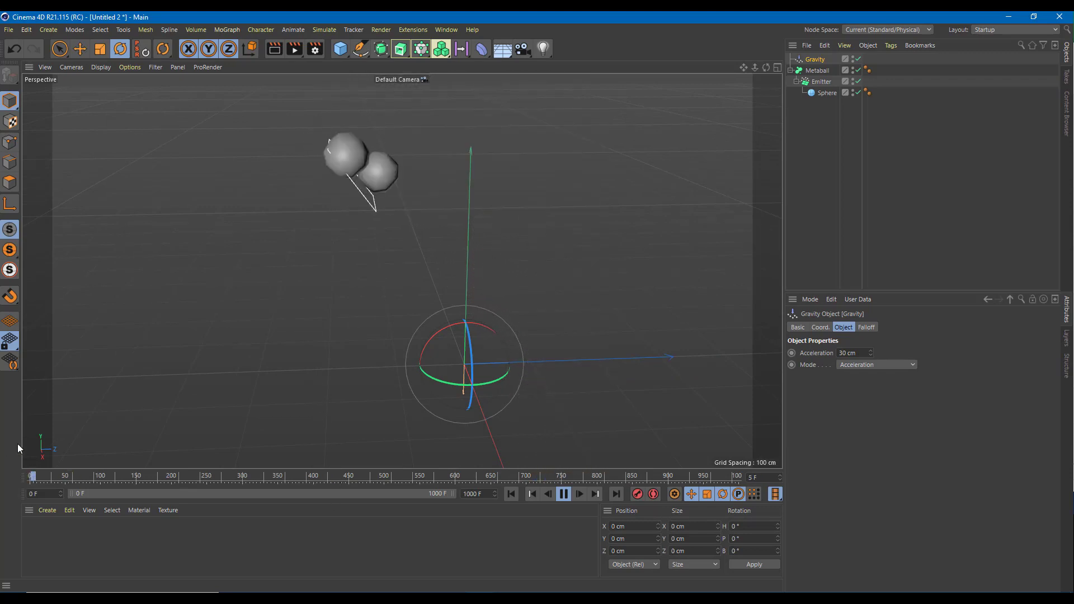
{"action": "left_click_drag", "start_coordinate": [531, 203], "coordinate": [412, 253], "text": "alt"}
{"action": "scroll", "coordinate": [414, 251], "scroll_direction": "down", "scroll_amount": 3}
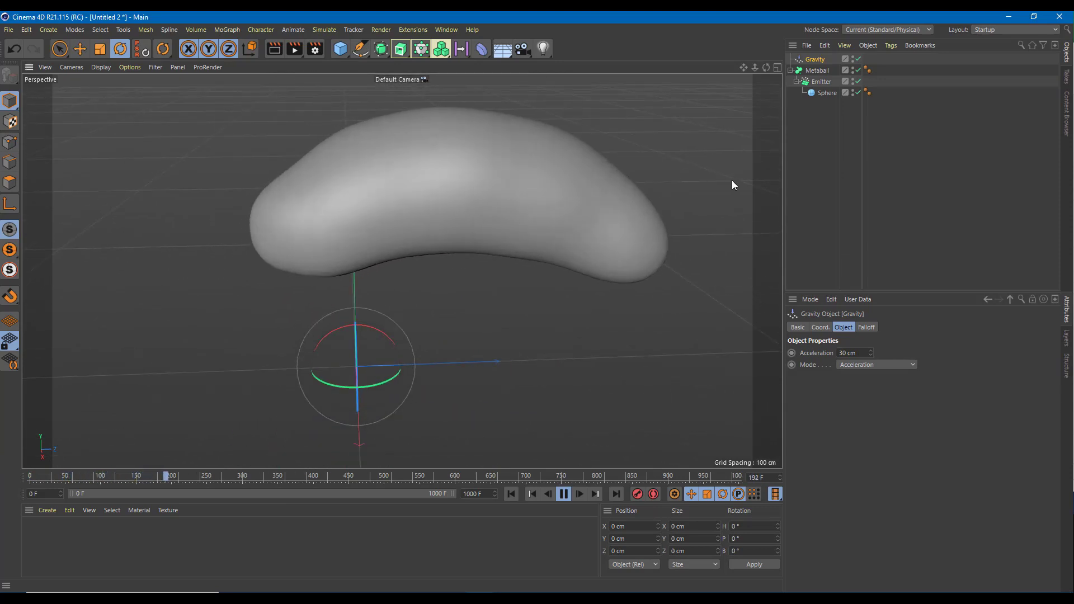
{"action": "left_click_drag", "start_coordinate": [858, 353], "coordinate": [838, 353]}
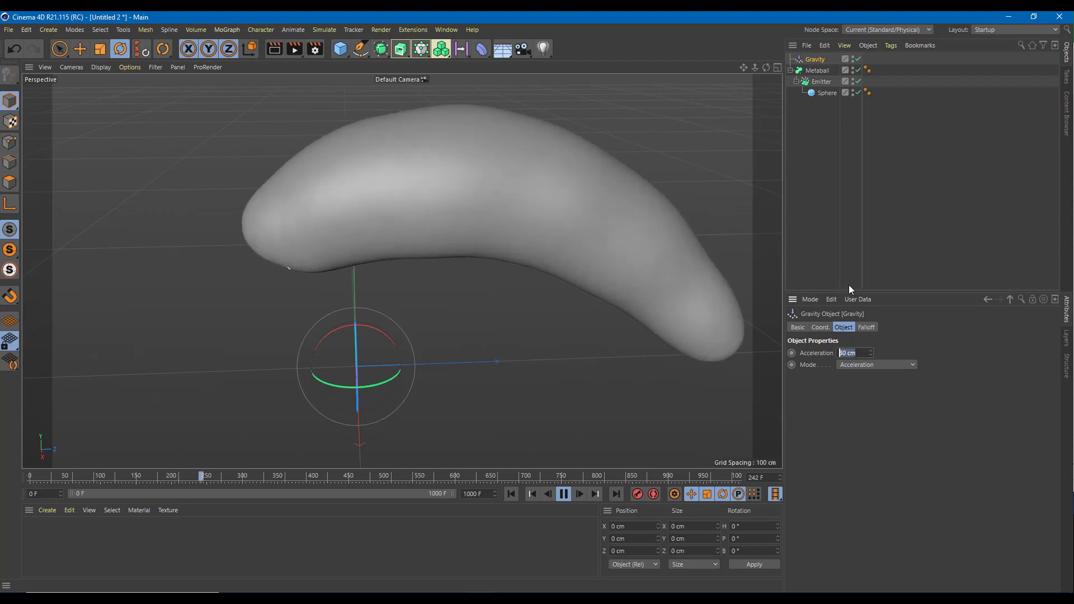
{"action": "left_click", "coordinate": [822, 83]}
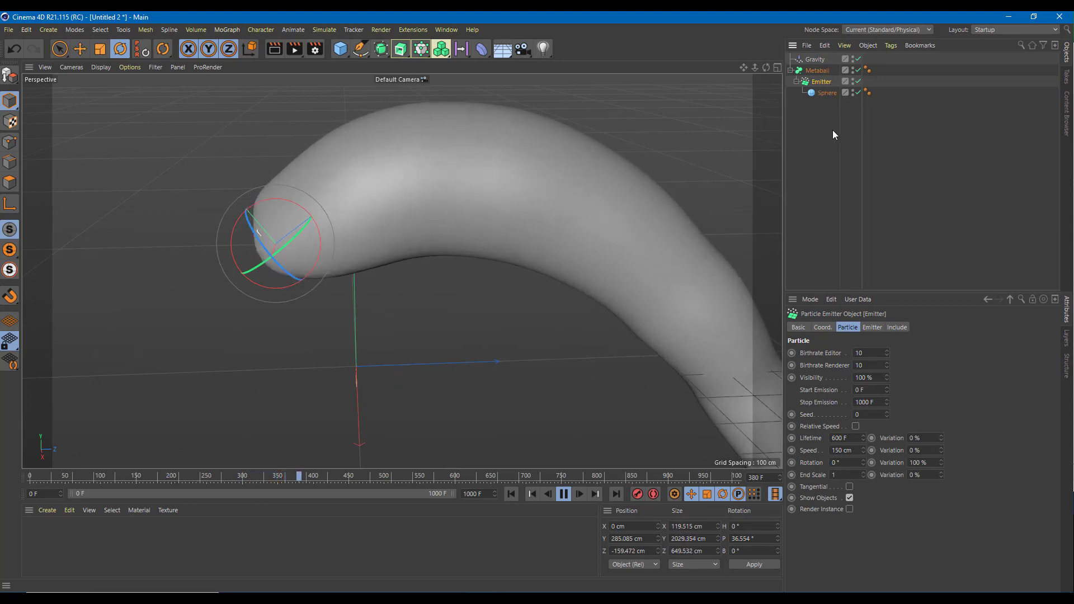
- Raise the Metaball's Editor Subdivision for a coarser viewport preview
{"action": "left_click", "coordinate": [815, 71]}
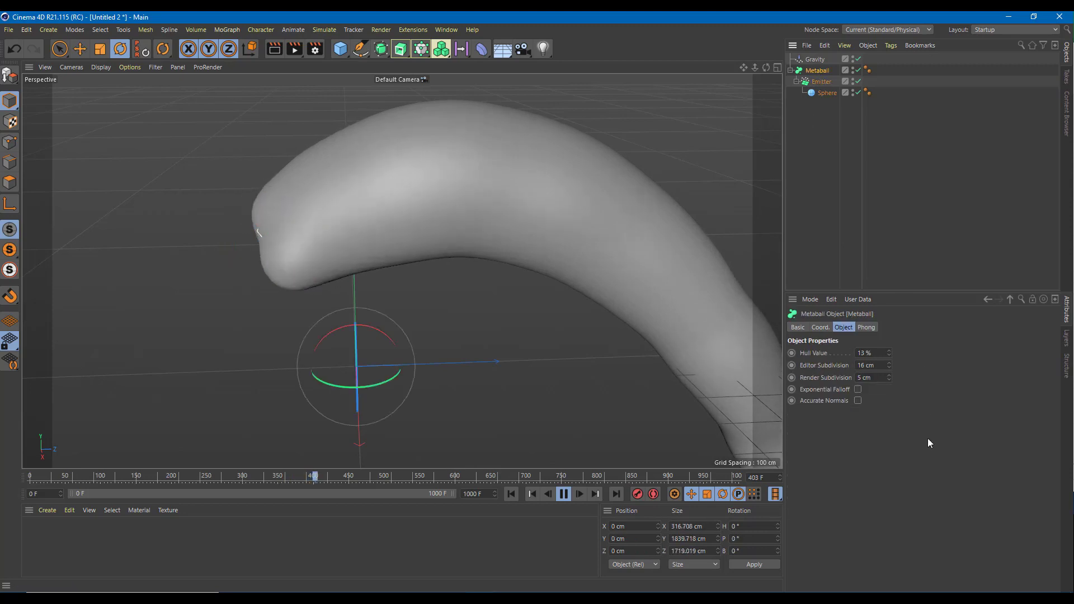
{"action": "left_click_drag", "start_coordinate": [888, 365], "coordinate": [888, 372]}
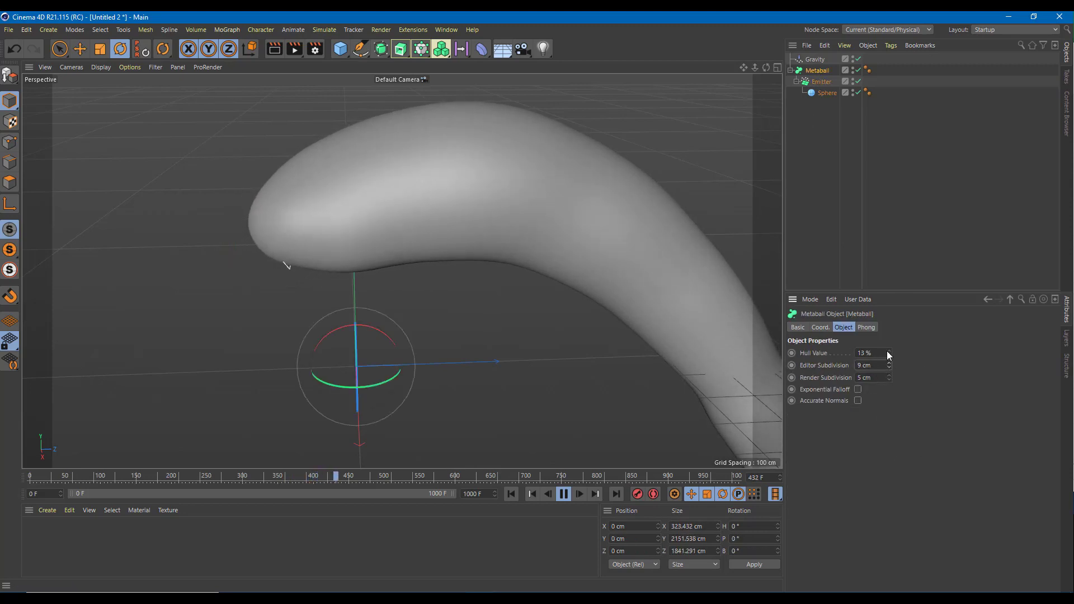
{"action": "left_click_drag", "start_coordinate": [888, 366], "coordinate": [888, 271]}
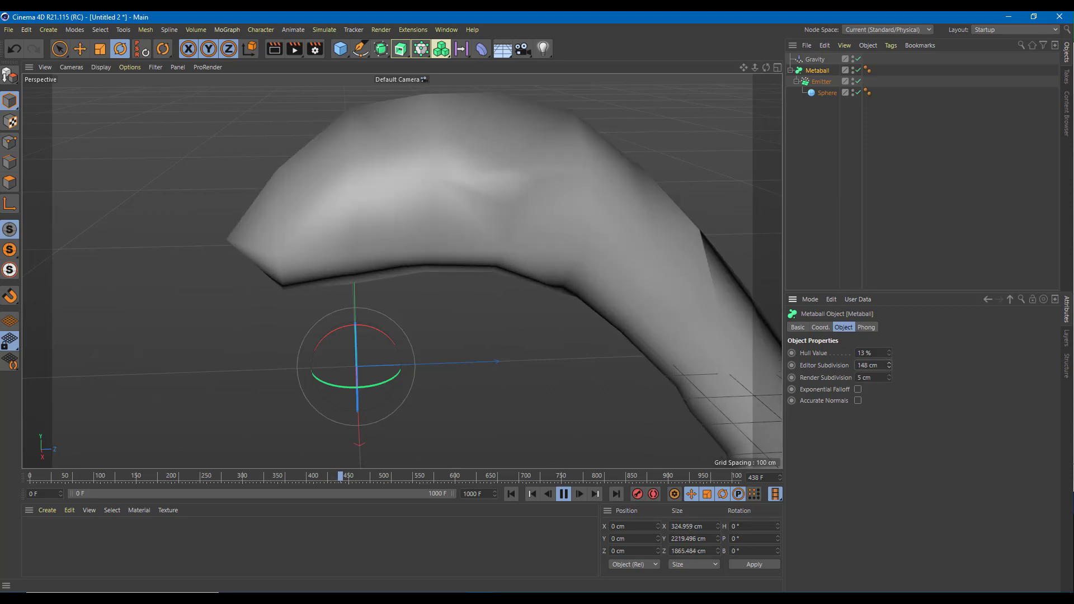
{"action": "left_click_drag", "start_coordinate": [889, 365], "coordinate": [889, 338]}
{"action": "scroll", "coordinate": [606, 348], "scroll_direction": "down", "scroll_amount": 4}
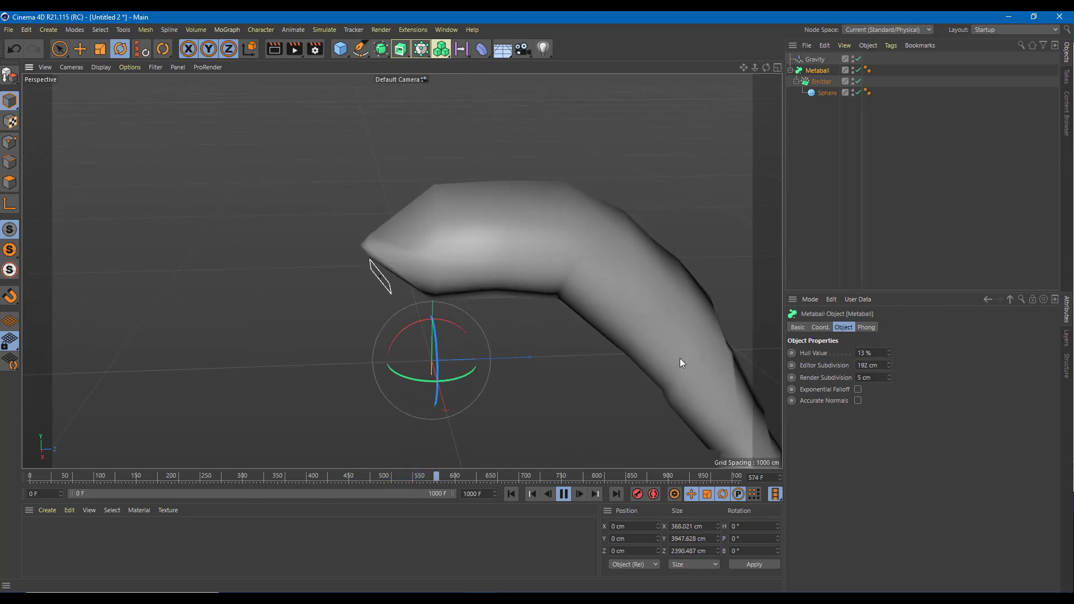
- Rewind the animation to the start and settle the Editor Subdivision at 130 cm
{"action": "left_click_drag", "start_coordinate": [662, 384], "coordinate": [719, 277], "text": "alt"}
{"action": "middle_click_drag", "start_coordinate": [717, 274], "coordinate": [642, 322], "text": "alt"}
{"action": "left_click_drag", "start_coordinate": [396, 478], "coordinate": [29, 478]}
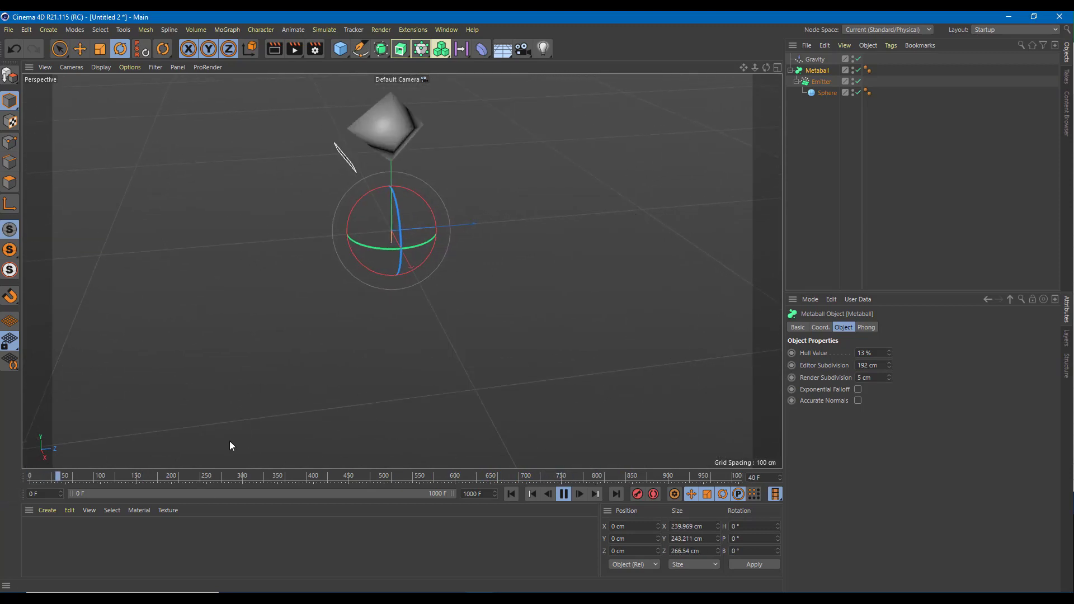
{"action": "middle_click_drag", "start_coordinate": [506, 168], "coordinate": [398, 245], "text": "alt"}
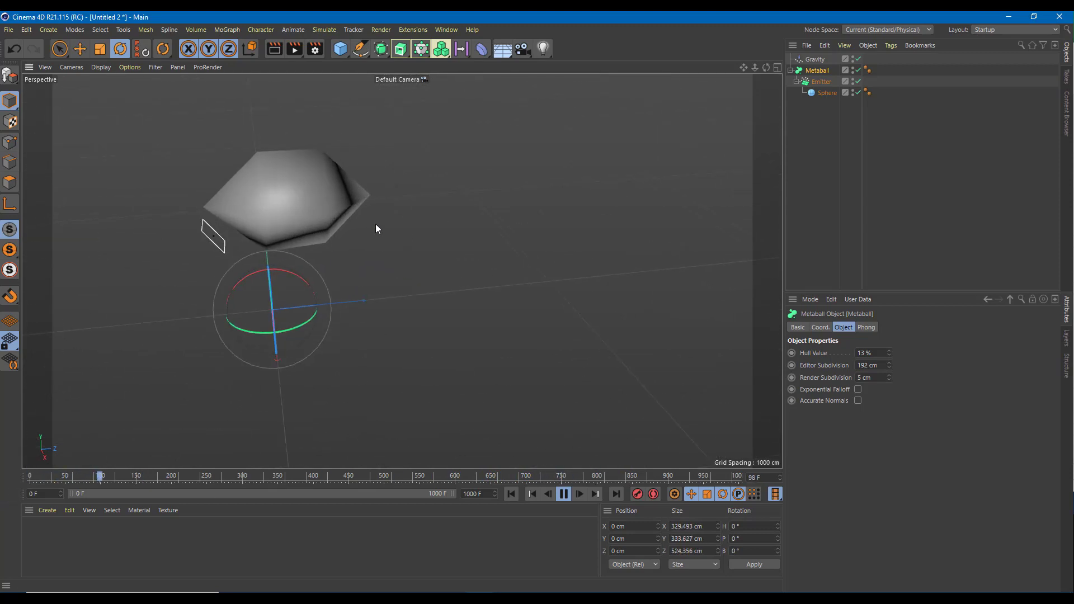
{"action": "left_click_drag", "start_coordinate": [887, 365], "coordinate": [756, 333]}
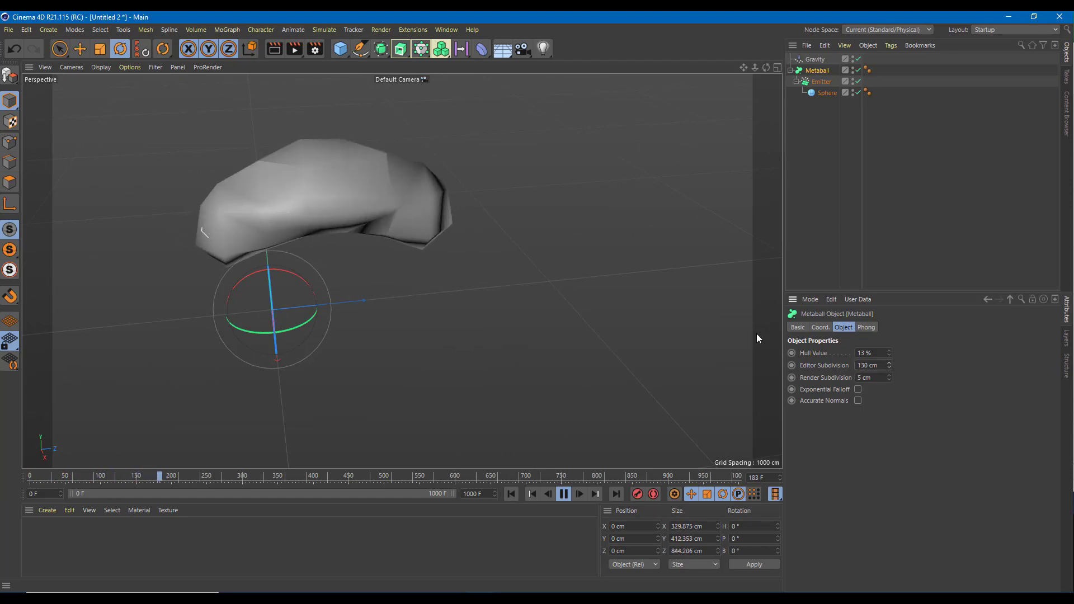
- Set the particle Sphere's radius to 7 cm and the Gravity acceleration to 70 cm
{"action": "left_click", "coordinate": [827, 93]}
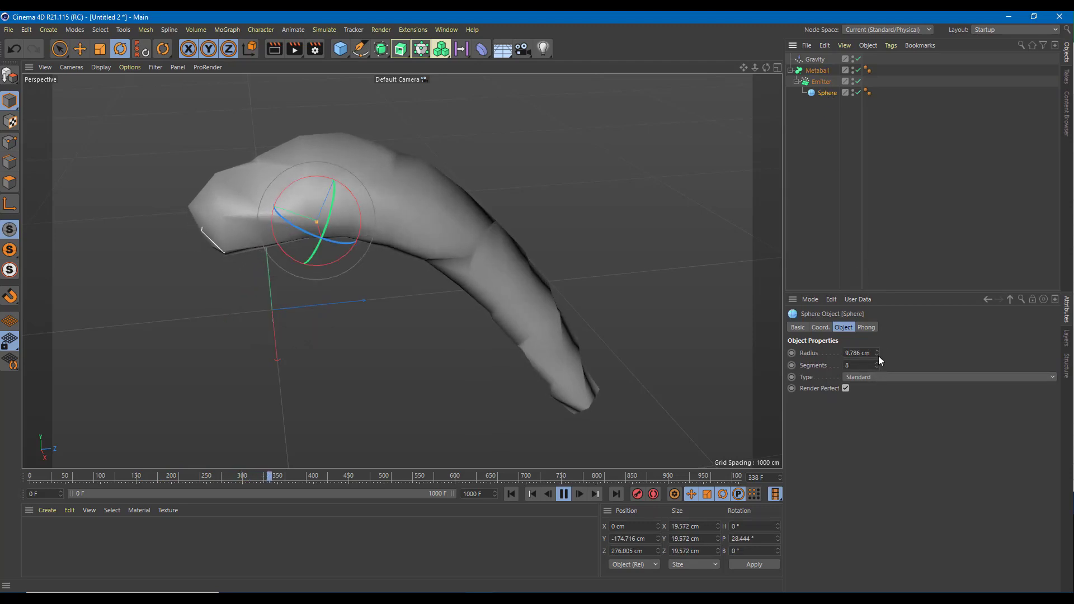
{"action": "mouse_move", "coordinate": [878, 356]}
{"action": "left_mouse_down"}
{"action": "mouse_move", "coordinate": [864, 358]}
{"action": "mouse_move", "coordinate": [877, 353]}
{"action": "left_mouse_up"}
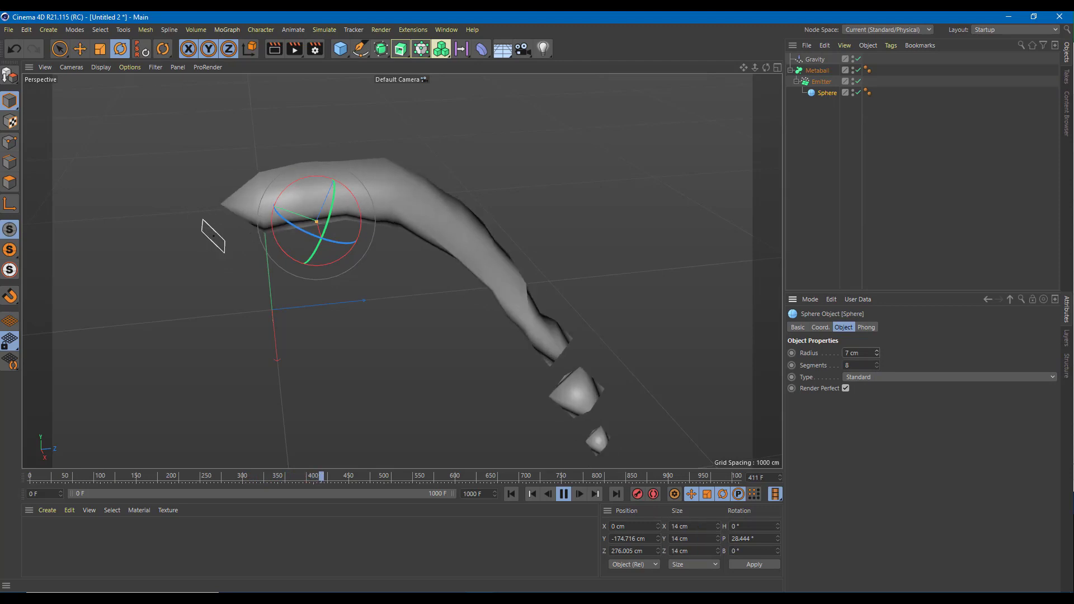
{"action": "scroll", "coordinate": [710, 304], "scroll_direction": "up", "scroll_amount": 3}
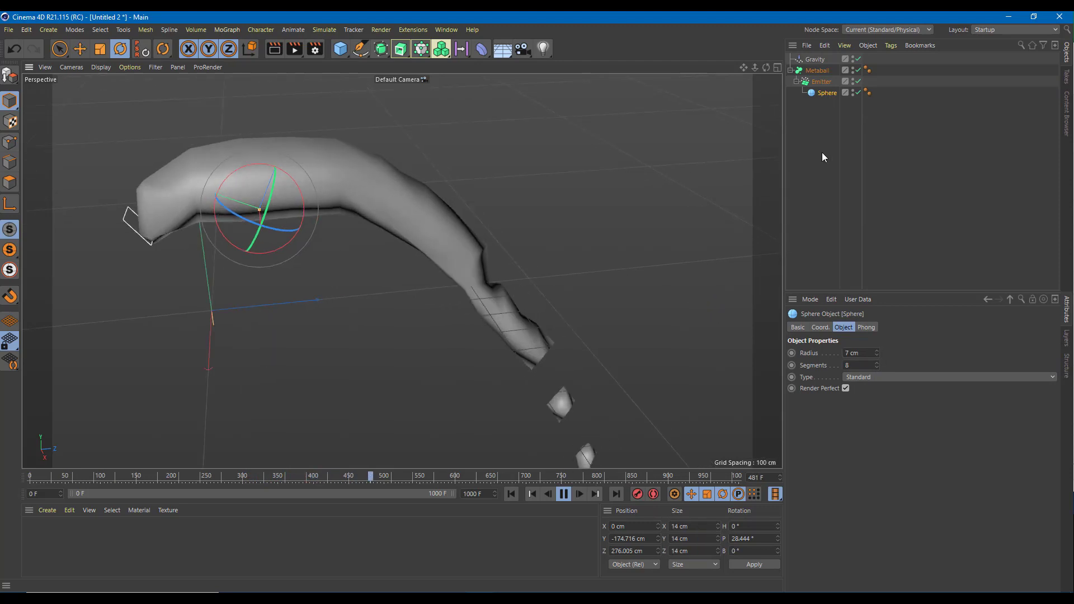
{"action": "left_click", "coordinate": [820, 60]}
{"action": "left_click_drag", "start_coordinate": [865, 353], "coordinate": [828, 353]}
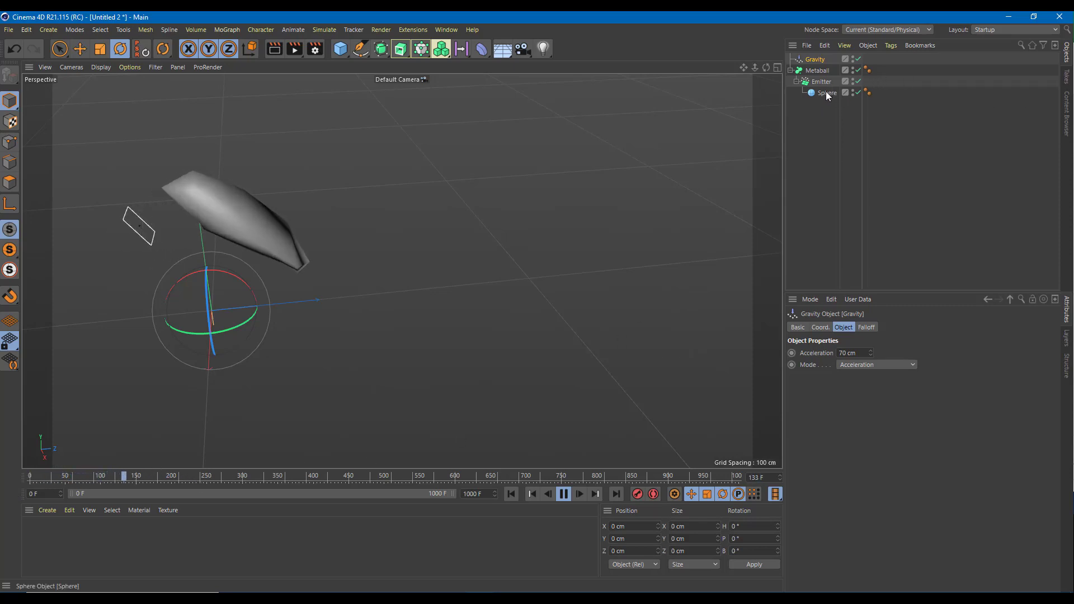
- Drop the Metaball Editor Subdivision to 31 cm for a smoother tube, then select the Sphere
{"action": "left_click", "coordinate": [823, 71]}
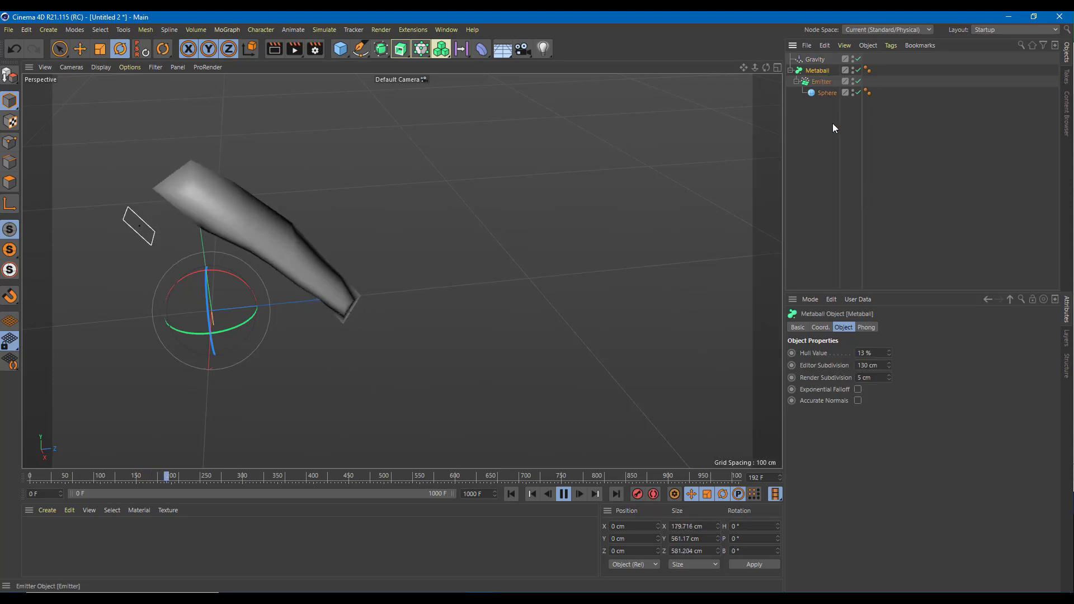
{"action": "left_click_drag", "start_coordinate": [889, 365], "coordinate": [889, 383]}
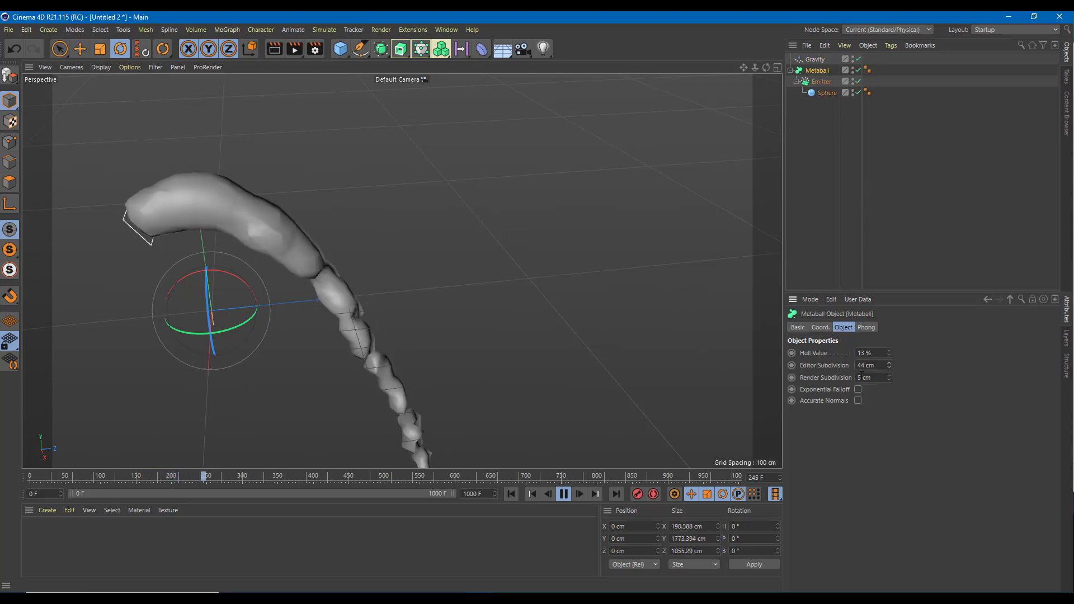
{"action": "scroll", "coordinate": [432, 222], "scroll_direction": "up", "scroll_amount": 3}
{"action": "scroll", "coordinate": [509, 246], "scroll_direction": "down", "scroll_amount": 2}
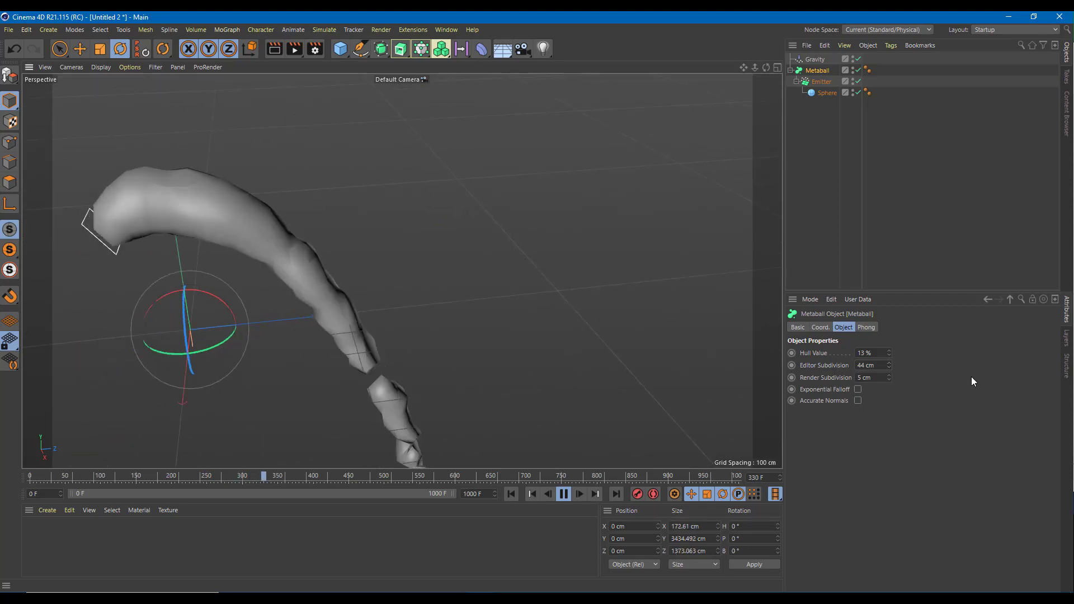
{"action": "left_click_drag", "start_coordinate": [888, 366], "coordinate": [888, 374]}
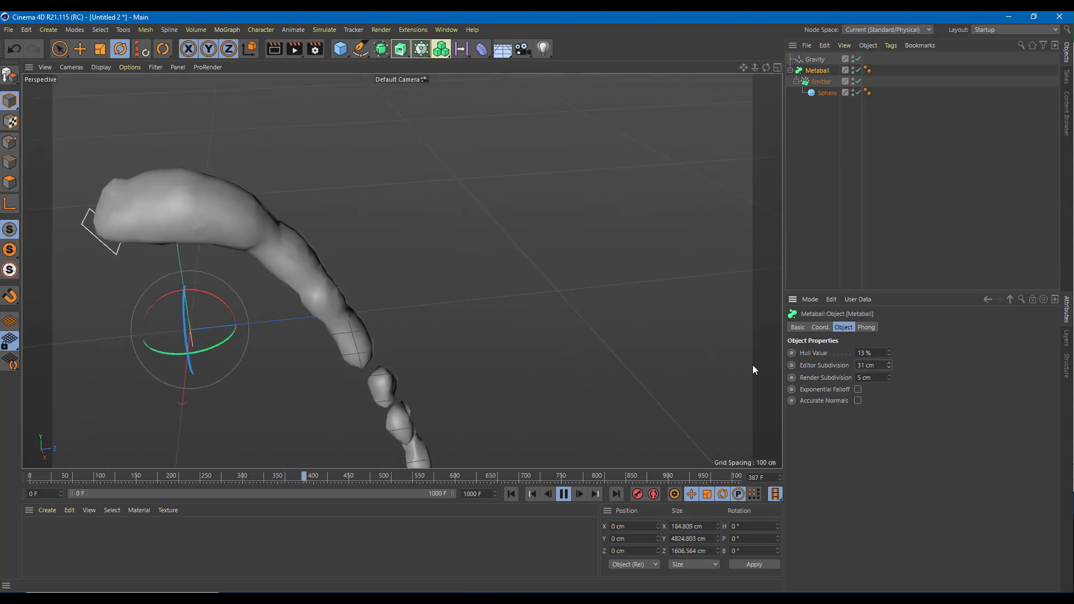
{"action": "scroll", "coordinate": [395, 277], "scroll_direction": "up", "scroll_amount": 2}
{"action": "middle_click_drag", "start_coordinate": [413, 248], "coordinate": [592, 254], "text": "alt"}
{"action": "left_click_drag", "start_coordinate": [591, 254], "coordinate": [532, 246], "text": "alt"}
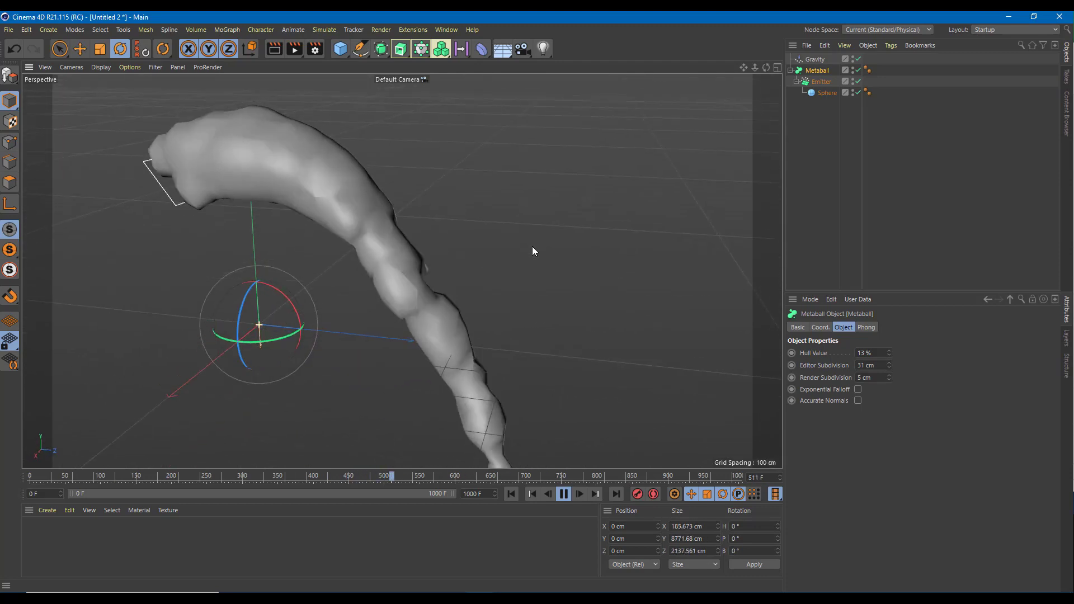
{"action": "left_click", "coordinate": [828, 93]}
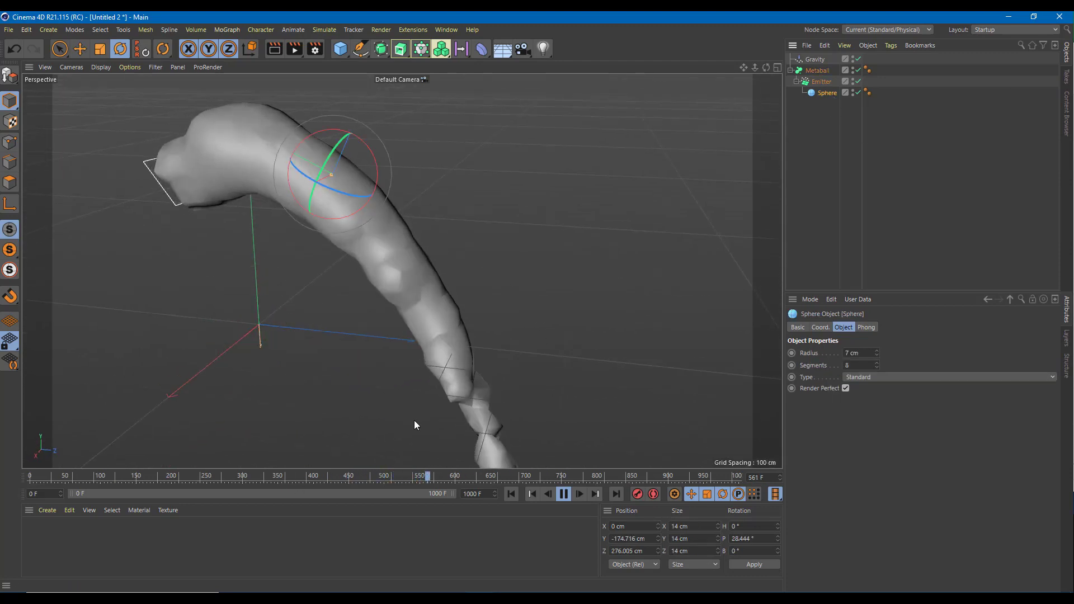
- Create material Mat, assign it to the Sphere, and add a Physical Sky
{"action": "double_click", "coordinate": [261, 556]}
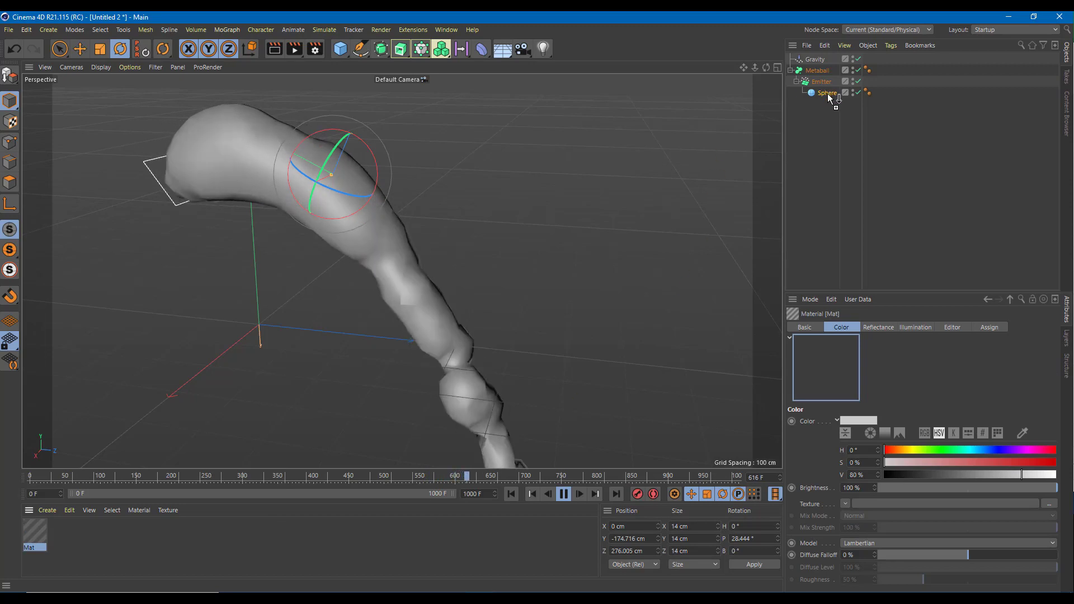
{"action": "left_click_drag", "start_coordinate": [827, 93], "coordinate": [827, 93]}
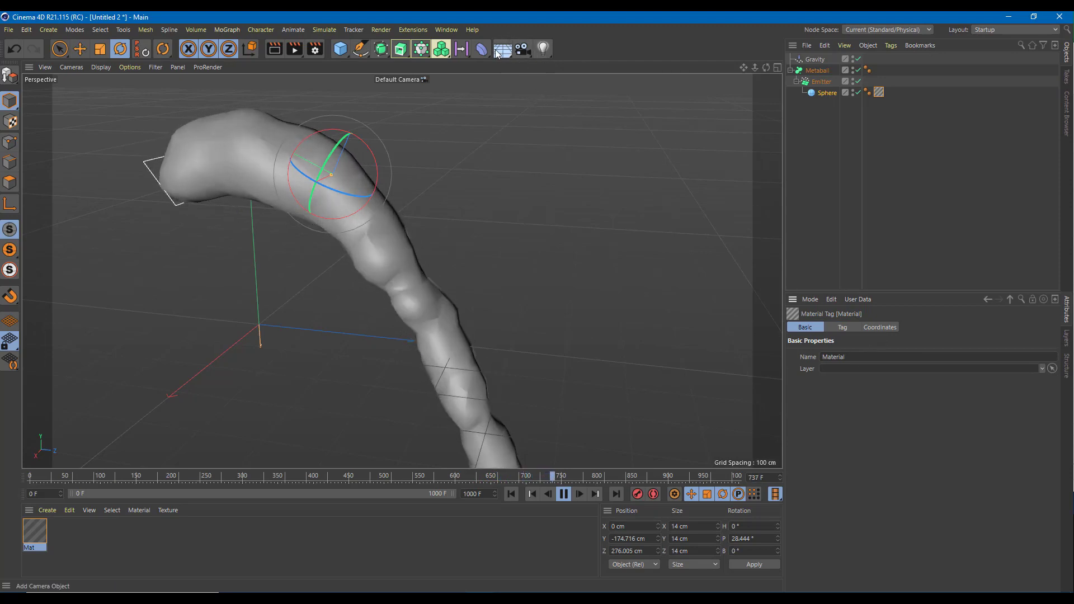
{"action": "left_click_drag", "start_coordinate": [506, 50], "coordinate": [614, 62]}
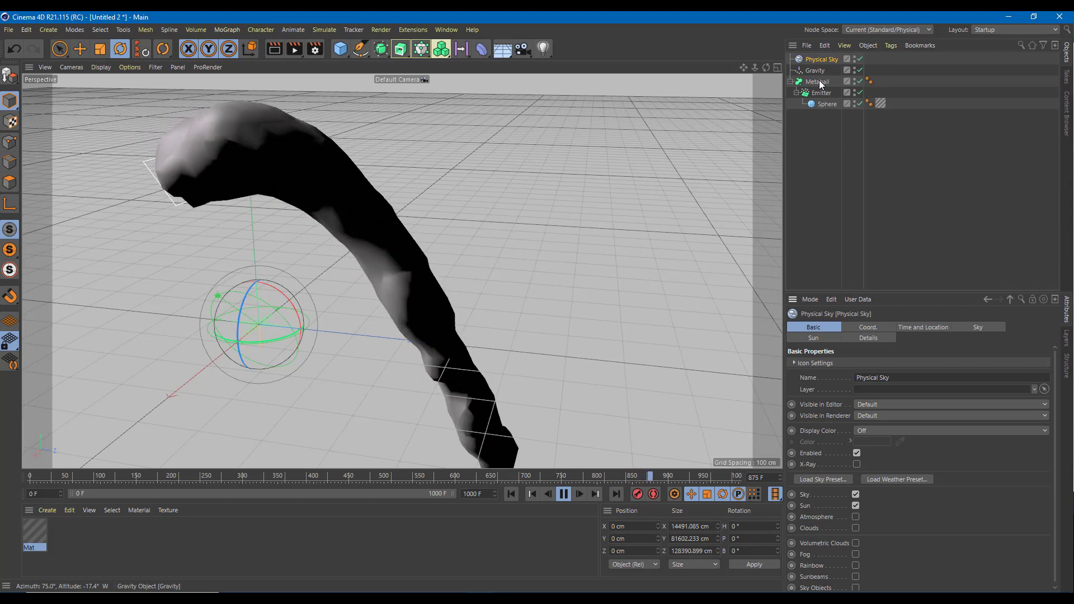
- Check the Sphere's Type options, then display the Mat material's Color settings
{"action": "left_click", "coordinate": [826, 104]}
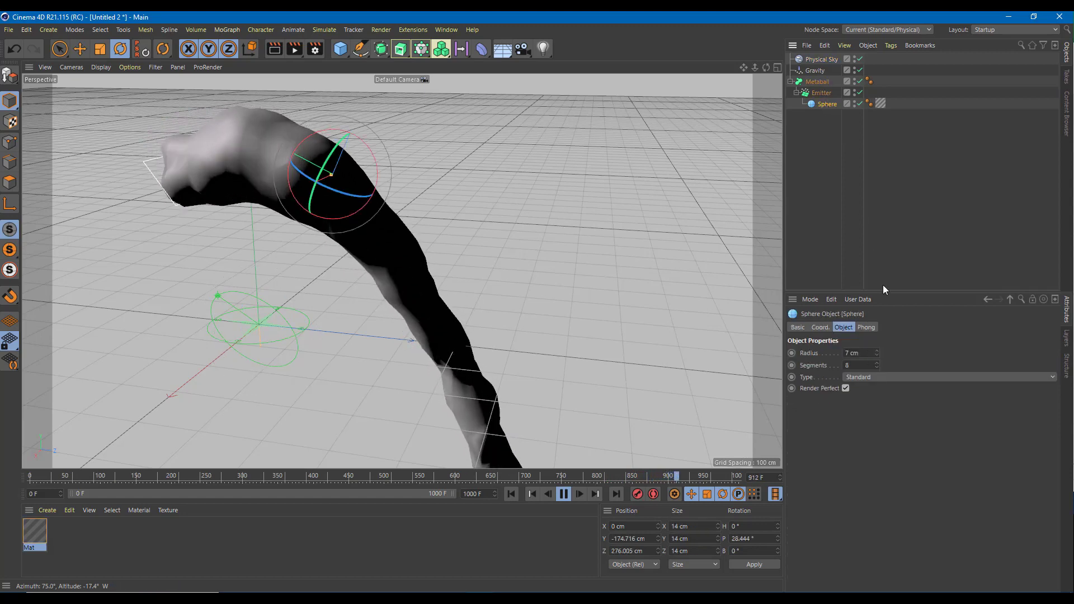
{"action": "left_click", "coordinate": [900, 378]}
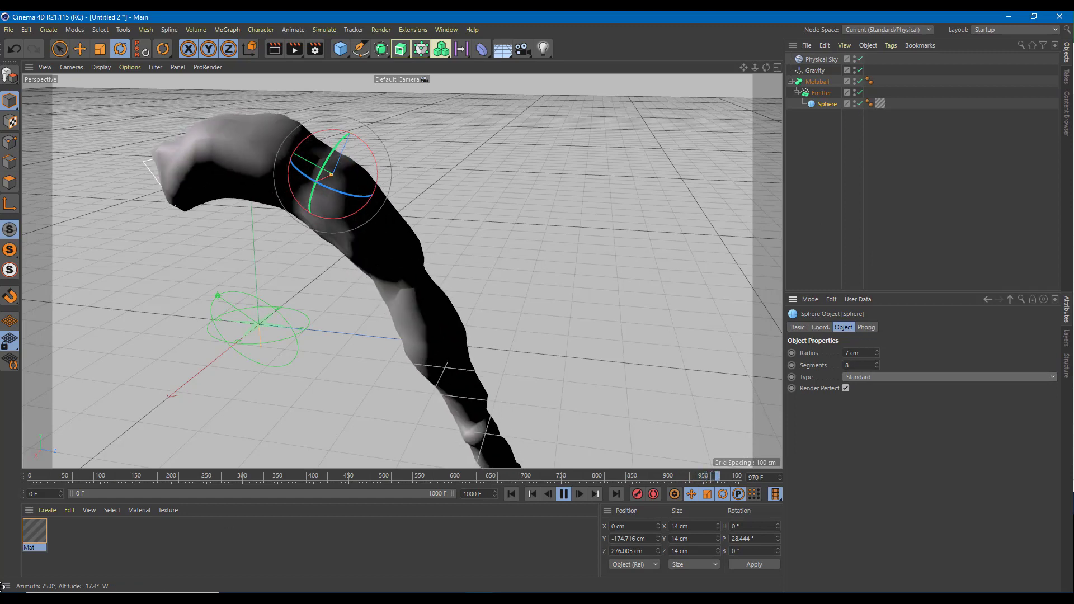
{"action": "left_click", "coordinate": [32, 536]}
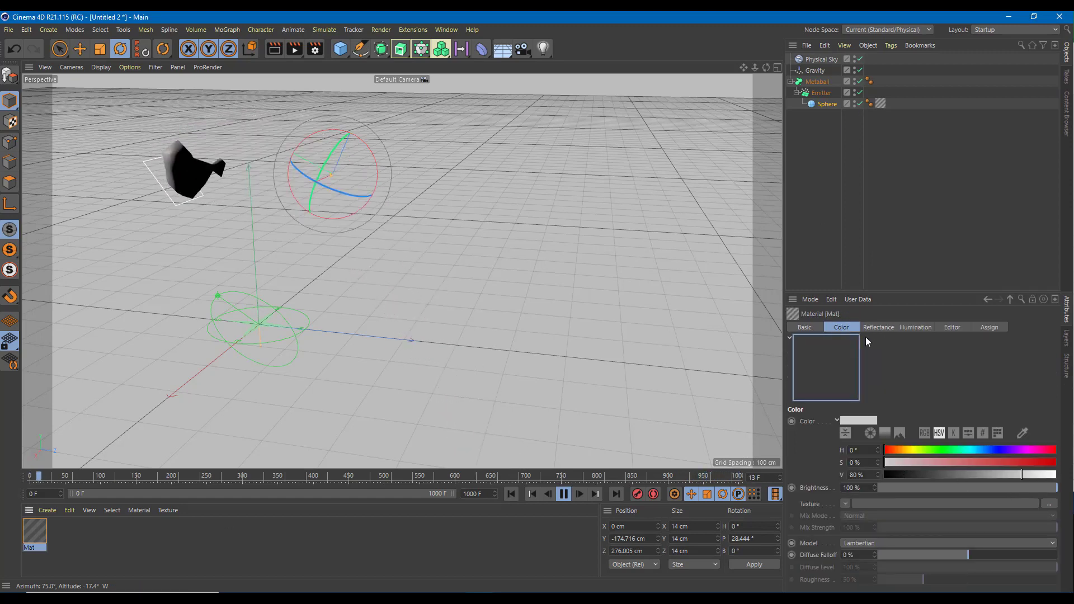
- Enable Transparency on Mat, add a Beckmann reflectance layer, and reapply Mat to the Sphere
{"action": "left_click", "coordinate": [805, 329]}
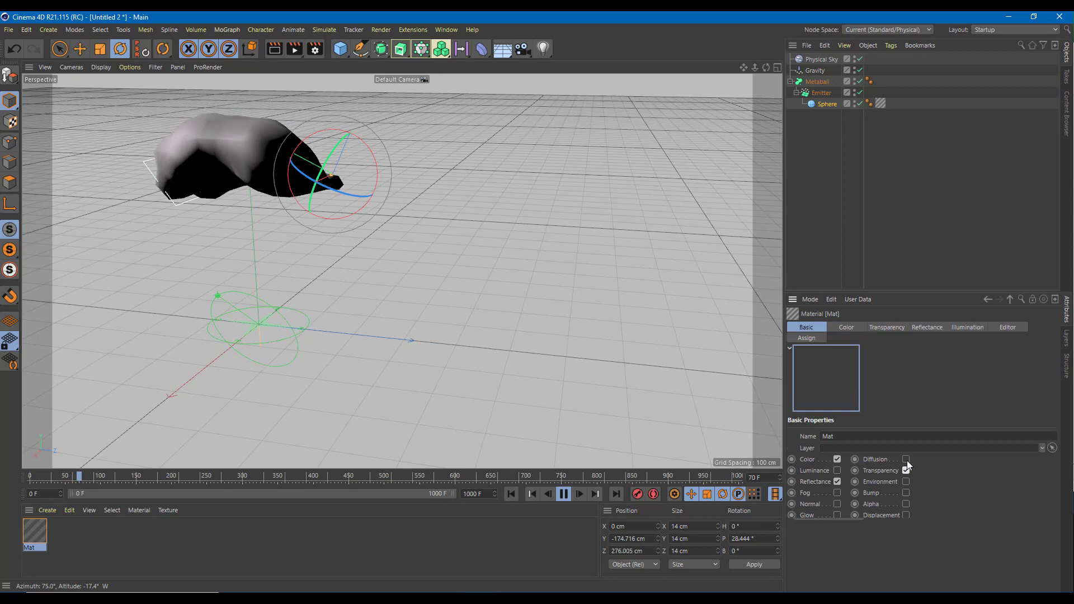
{"action": "left_click", "coordinate": [906, 460]}
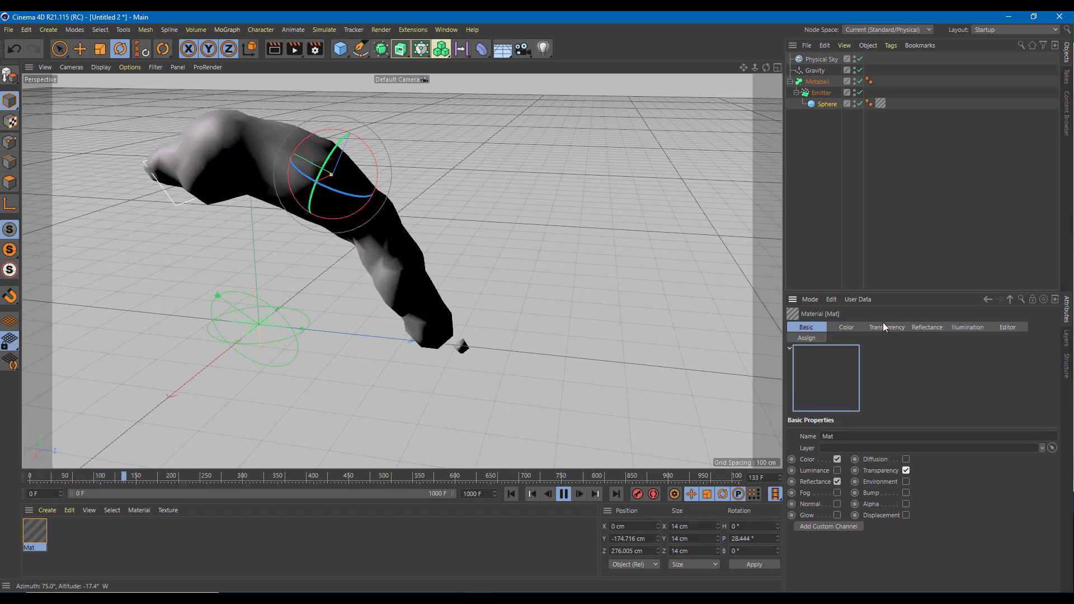
{"action": "left_click", "coordinate": [920, 326]}
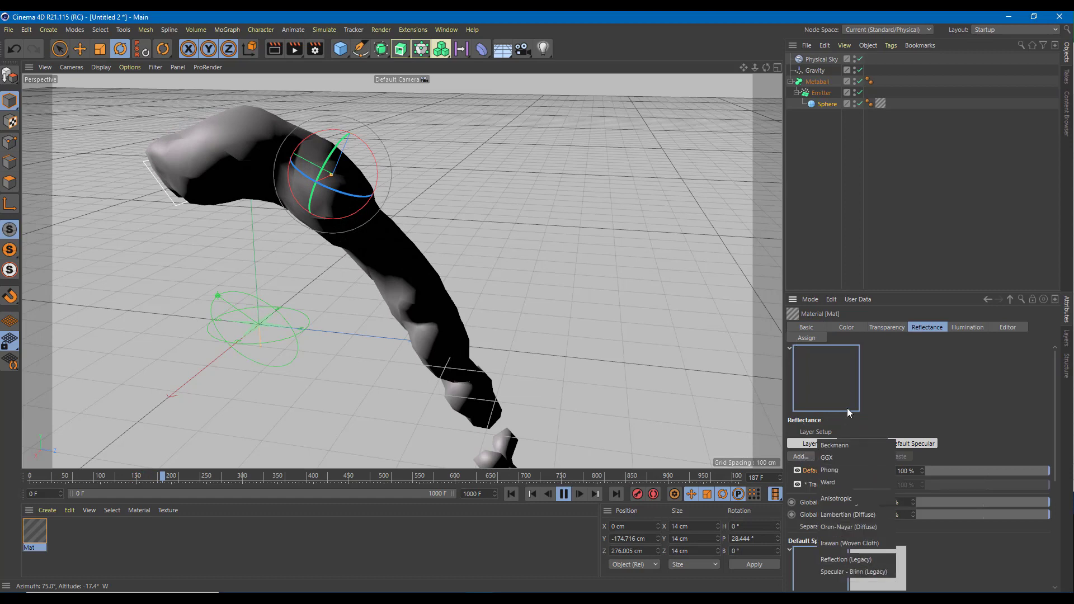
{"action": "left_click", "coordinate": [838, 444]}
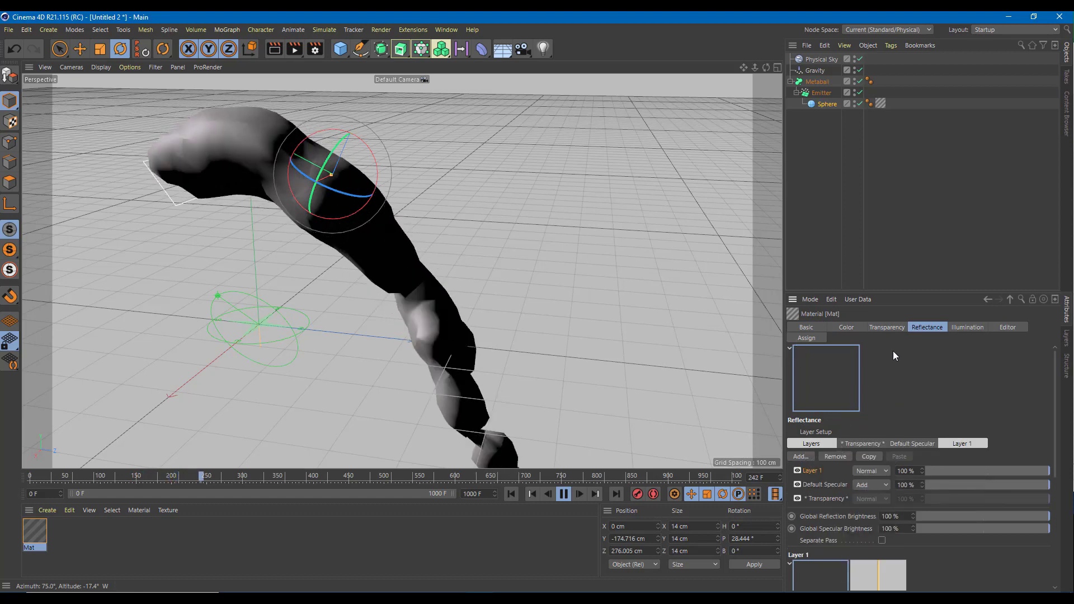
{"action": "left_click", "coordinate": [564, 494]}
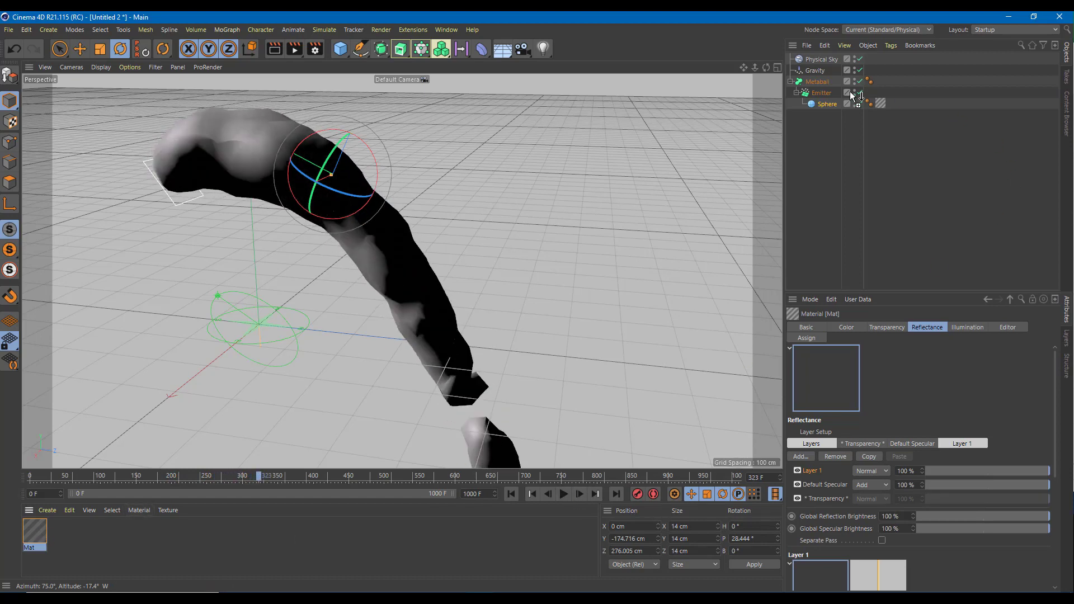
{"action": "left_click_drag", "start_coordinate": [820, 81], "coordinate": [824, 104]}
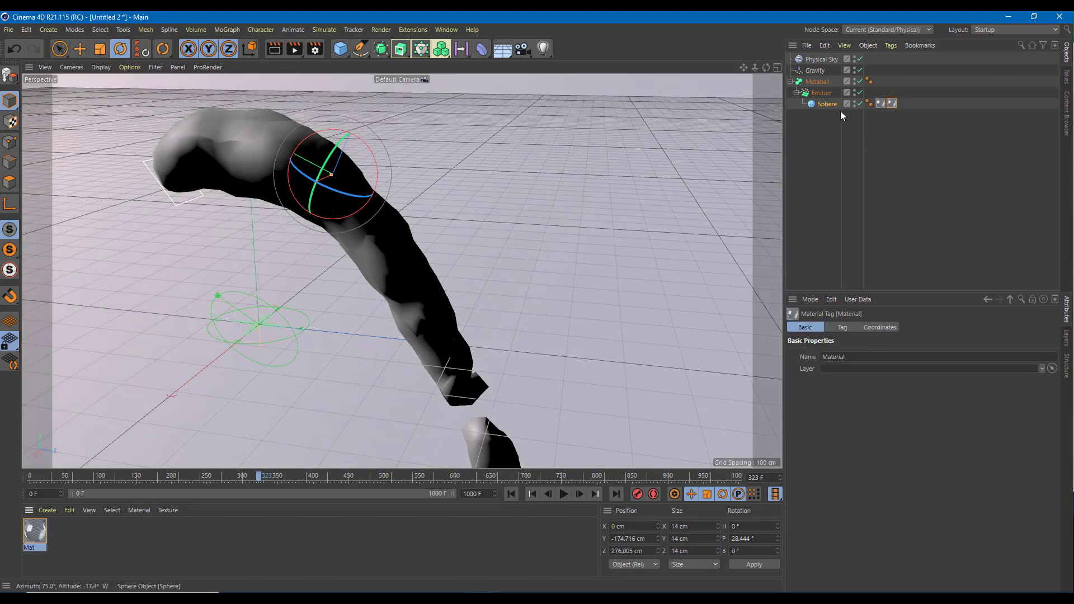
- Delete the Sphere's older duplicate material tag
{"action": "left_click", "coordinate": [880, 104]}
{"action": "key", "text": "Delete"}
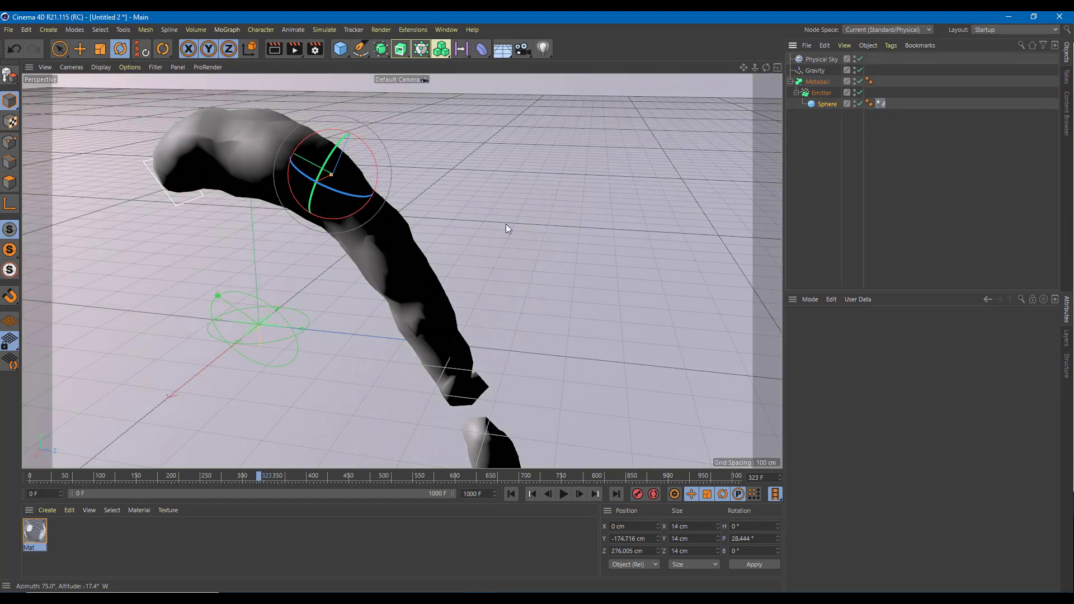
{"action": "left_click", "coordinate": [827, 104]}
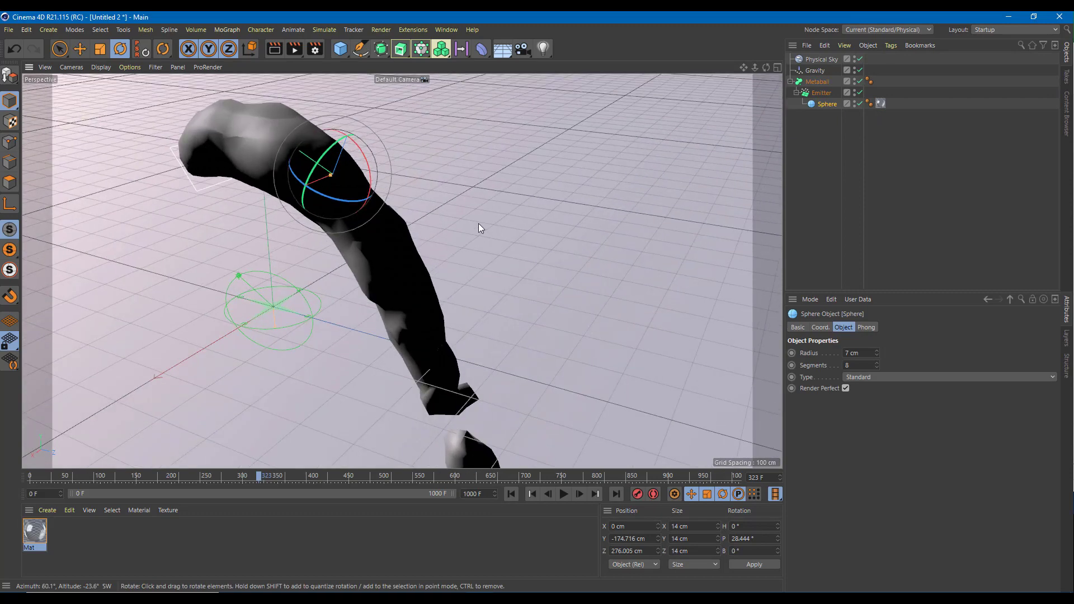
- Render a viewport preview with Ctrl+R and view the stream from a lower angle
{"action": "key", "text": "ctrl+r"}
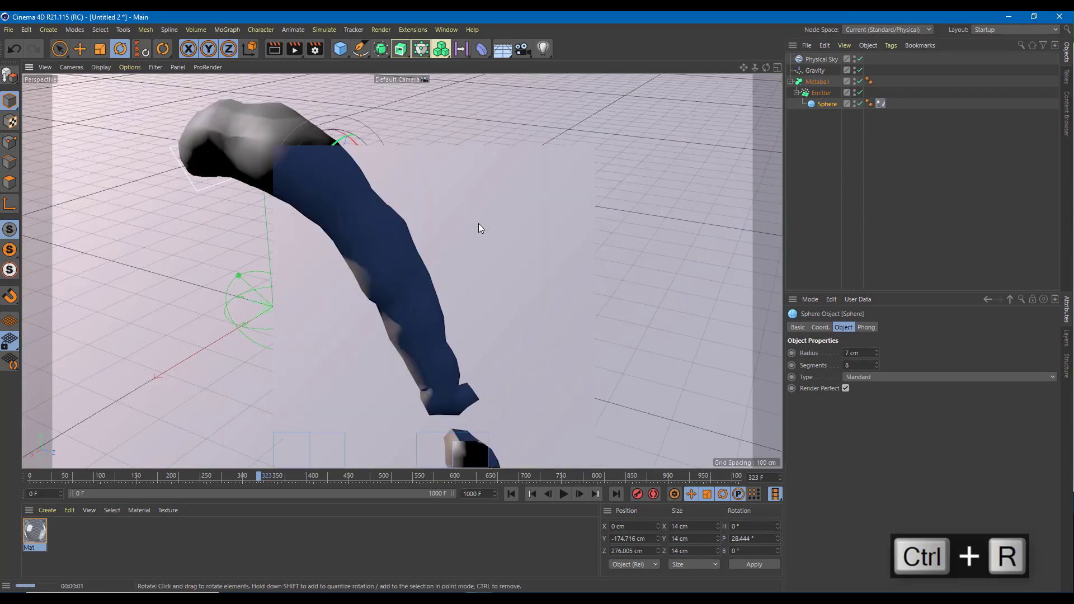
{"action": "scroll", "coordinate": [445, 260], "scroll_direction": "up", "scroll_amount": 2}
{"action": "left_click_drag", "start_coordinate": [445, 259], "coordinate": [1035, 117], "text": "alt"}
{"action": "left_click", "coordinate": [881, 104]}
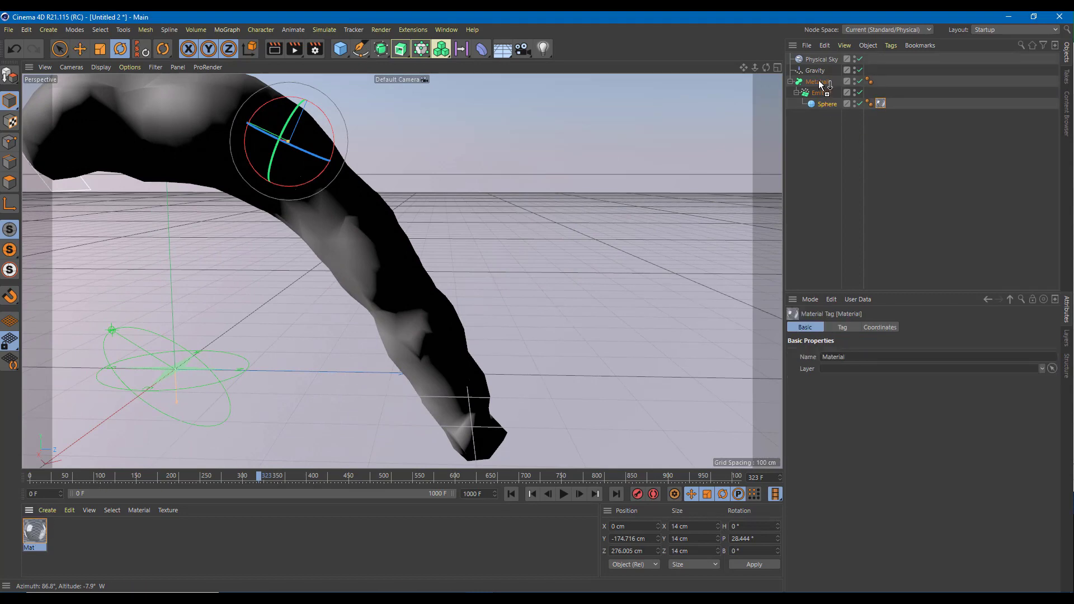
- Copy the Mat tag onto the Metaball and delete it from the Sphere
{"action": "left_click_drag", "start_coordinate": [820, 85], "coordinate": [820, 83], "text": "ctrl"}
{"action": "left_click_drag", "start_coordinate": [539, 233], "coordinate": [878, 109], "text": "alt"}
{"action": "key", "text": "Delete"}
- Pause playback, lower the view angle, and render a preview of the glassy stream
{"action": "scroll", "coordinate": [323, 301], "scroll_direction": "up", "scroll_amount": 5}
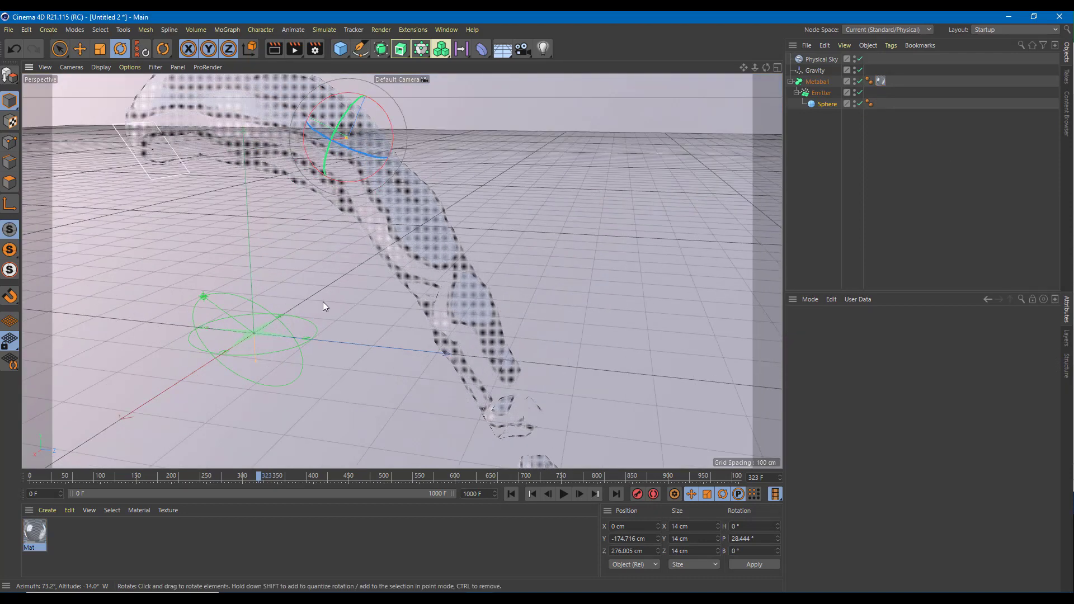
{"action": "left_click", "coordinate": [563, 493]}
{"action": "left_click_drag", "start_coordinate": [573, 356], "coordinate": [595, 338], "text": "alt"}
{"action": "key", "text": "ctrl+r"}
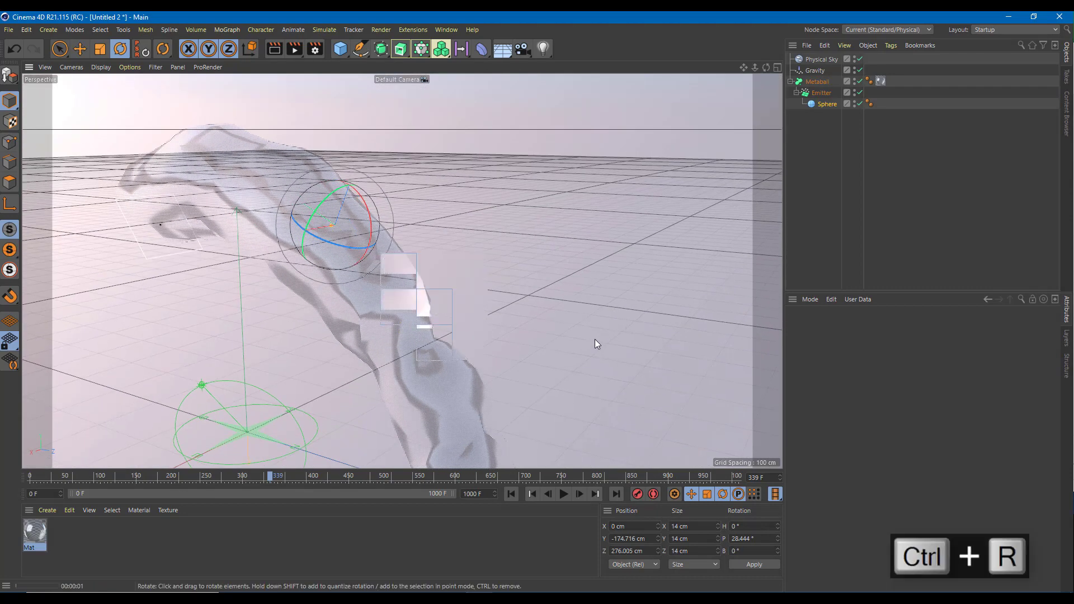